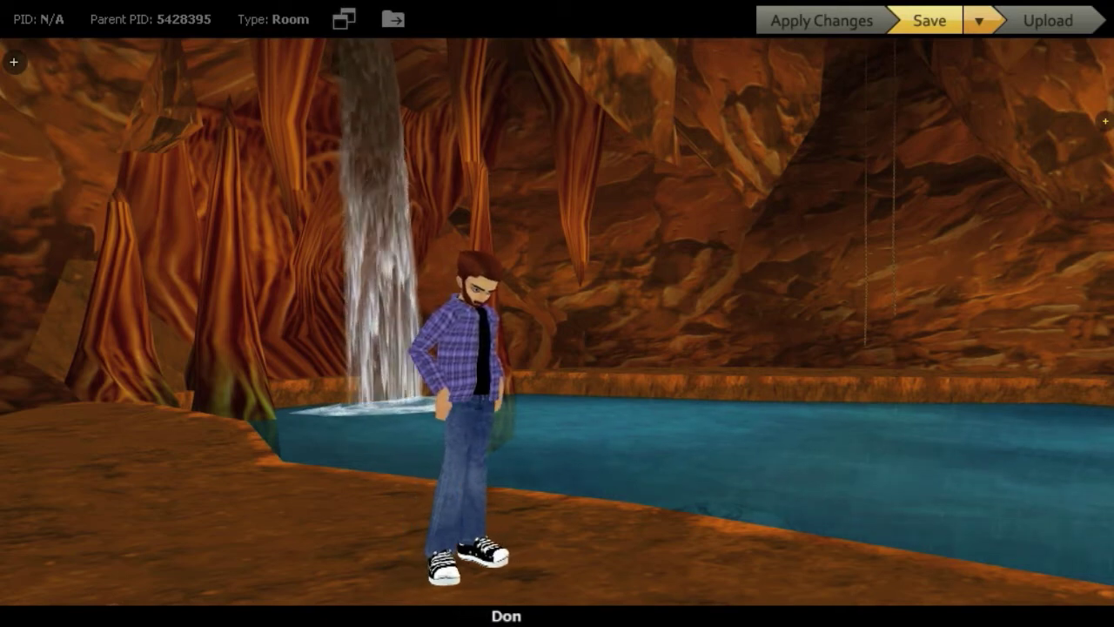
Step: Examine the cave room from several angles, including the pool, waterfall and rock walls, dismissing any product conflict notice
left_click_drag(954, 412, 925, 451)
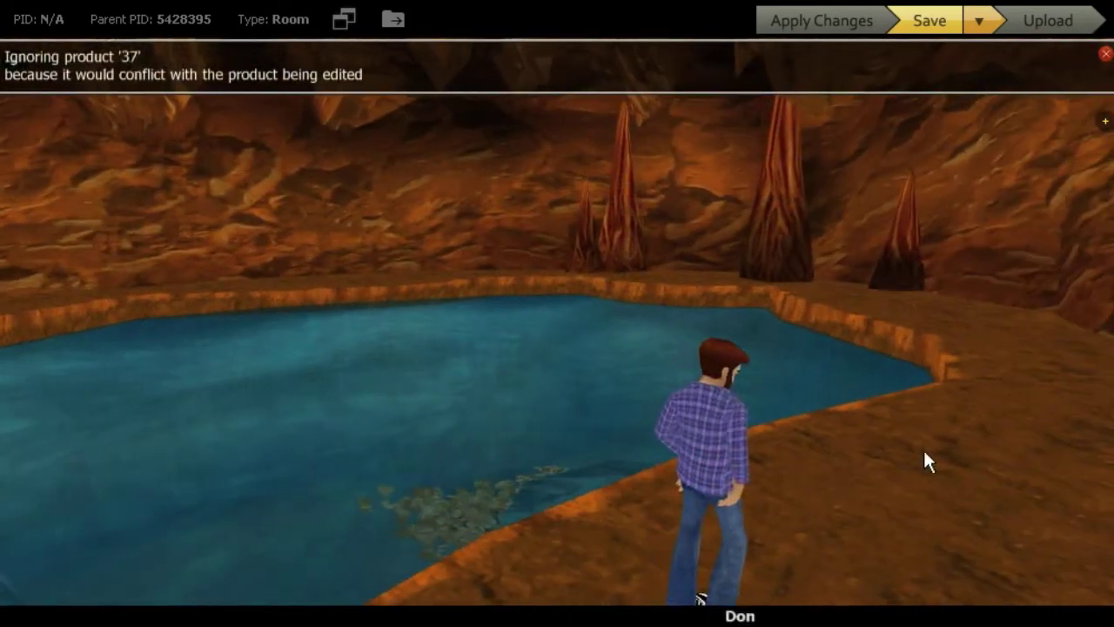
left_click(1105, 53)
left_click_drag(980, 218, 688, 234)
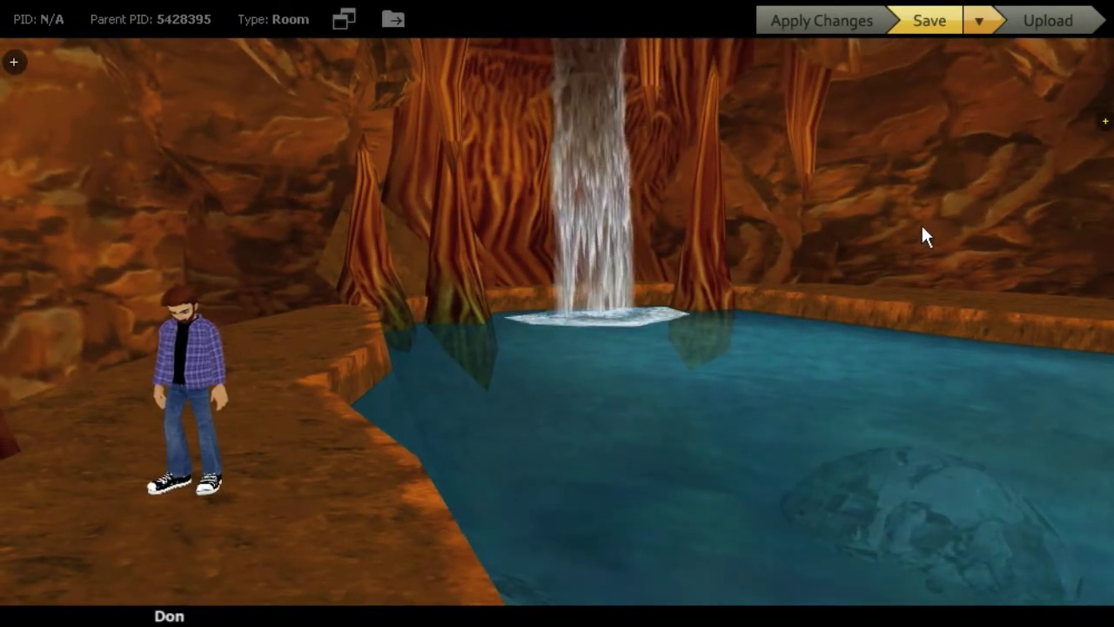
left_click_drag(923, 232, 893, 235)
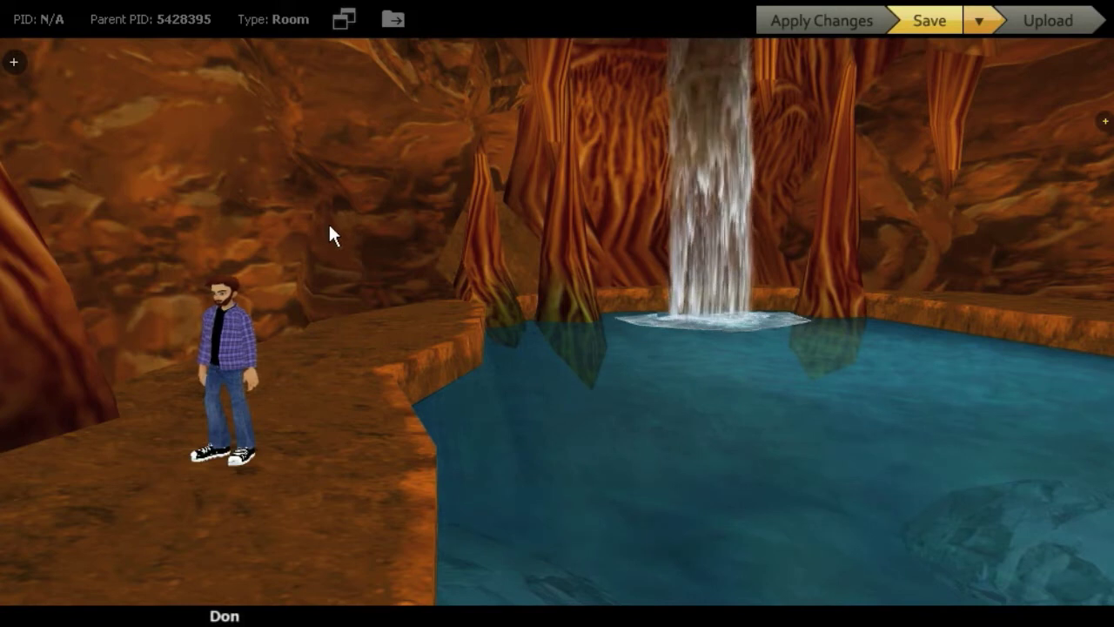
left_click_drag(330, 225, 340, 231)
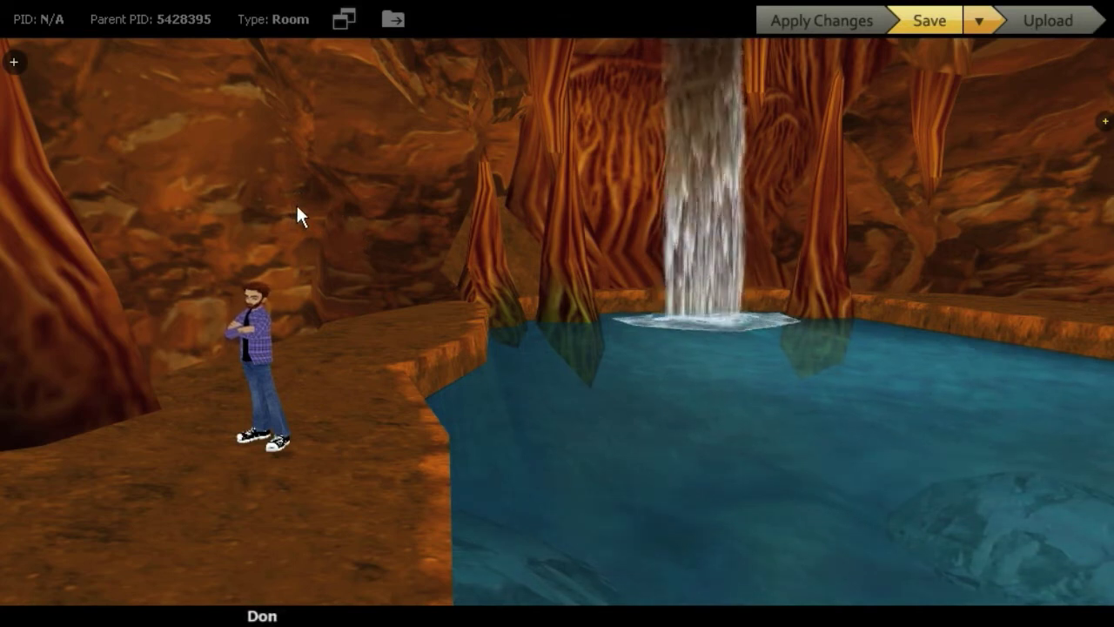
left_click_drag(297, 206, 319, 211)
left_click_drag(853, 263, 922, 244)
left_click_drag(779, 275, 748, 261)
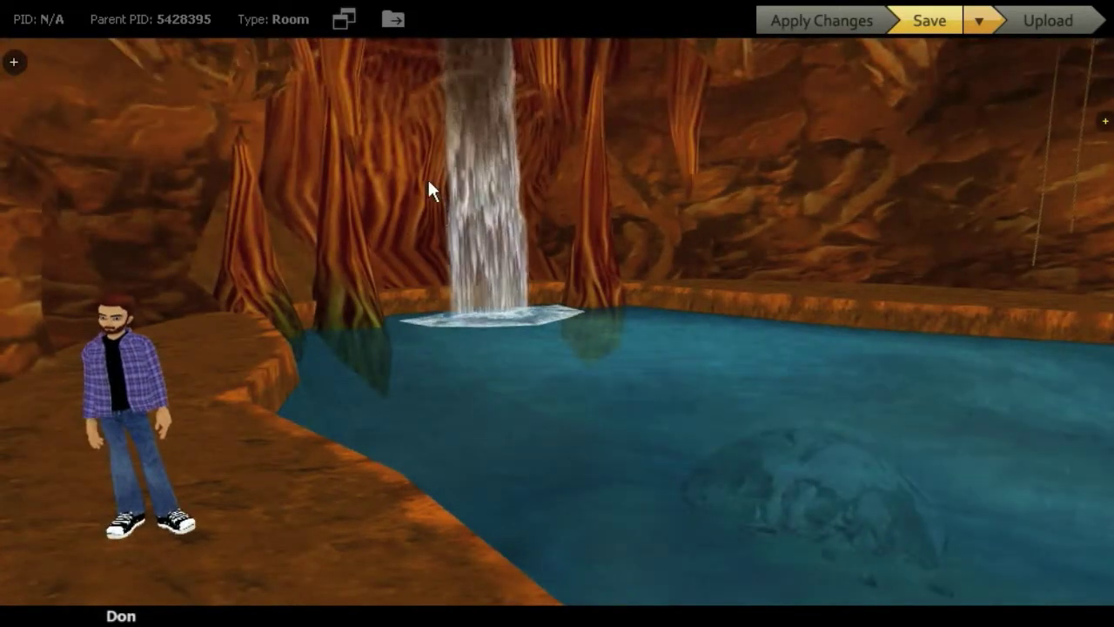
left_click_drag(427, 177, 389, 180)
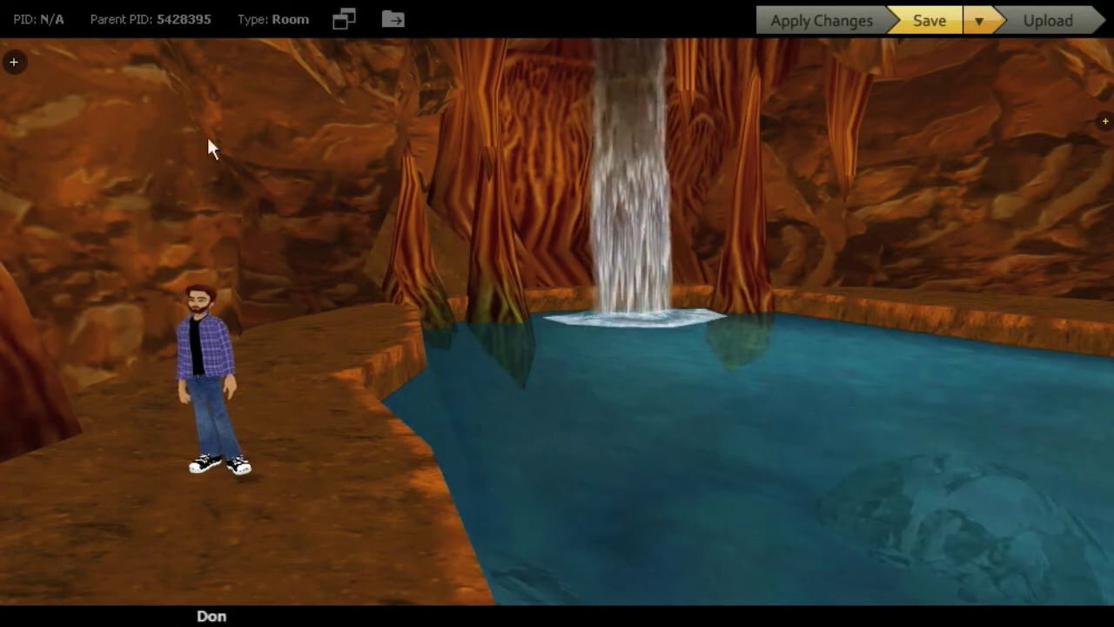
left_click_drag(257, 166, 226, 171)
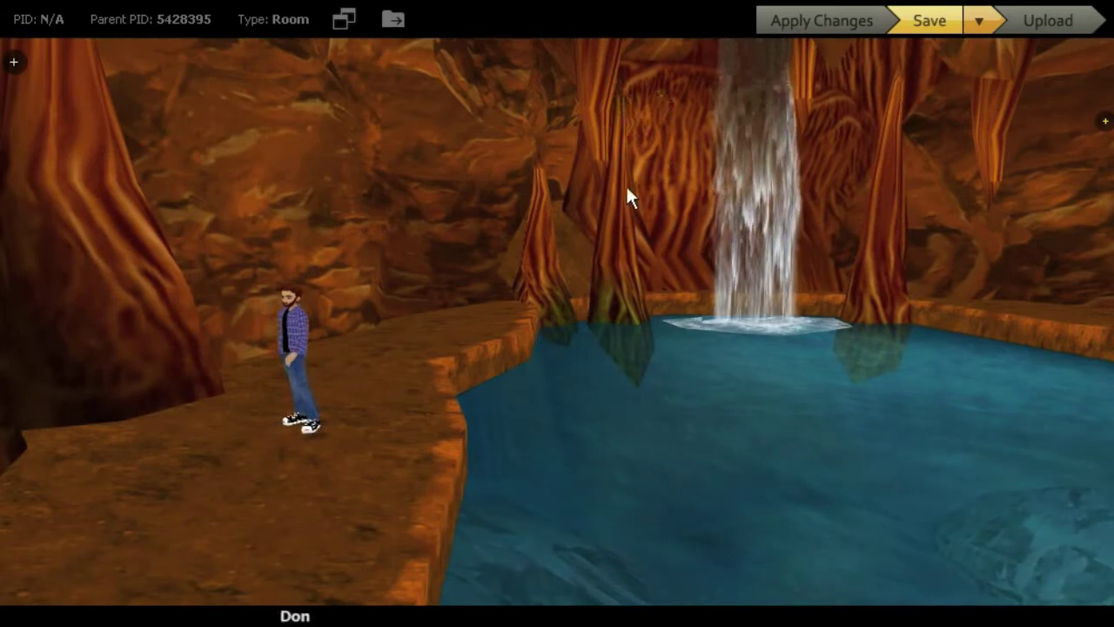
left_click_drag(619, 214, 536, 198)
left_click(1104, 59)
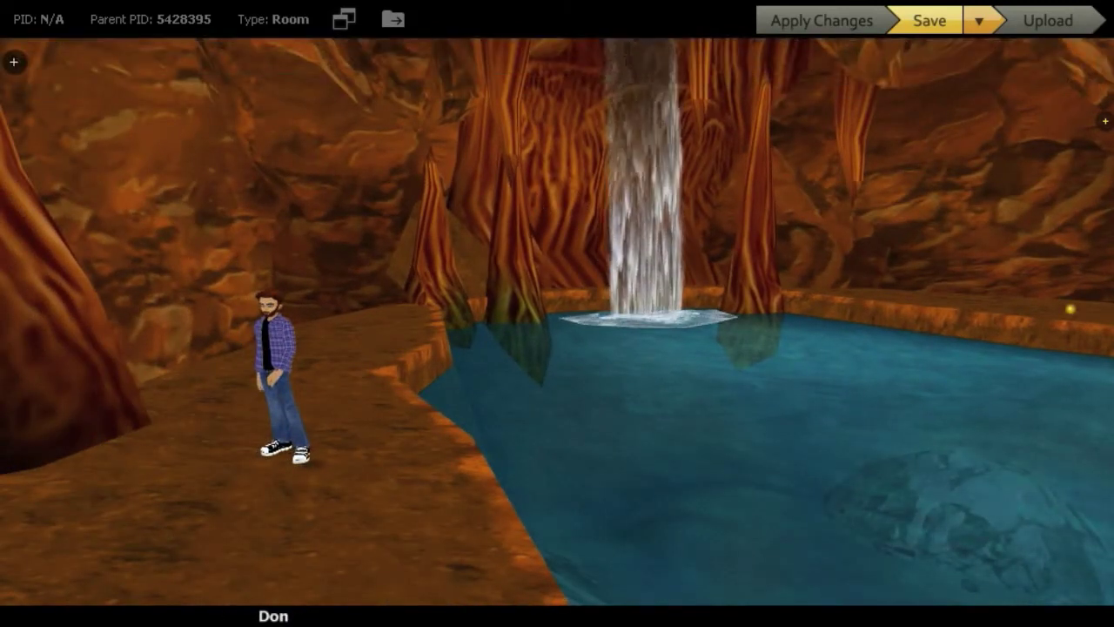
left_click_drag(732, 460, 828, 462)
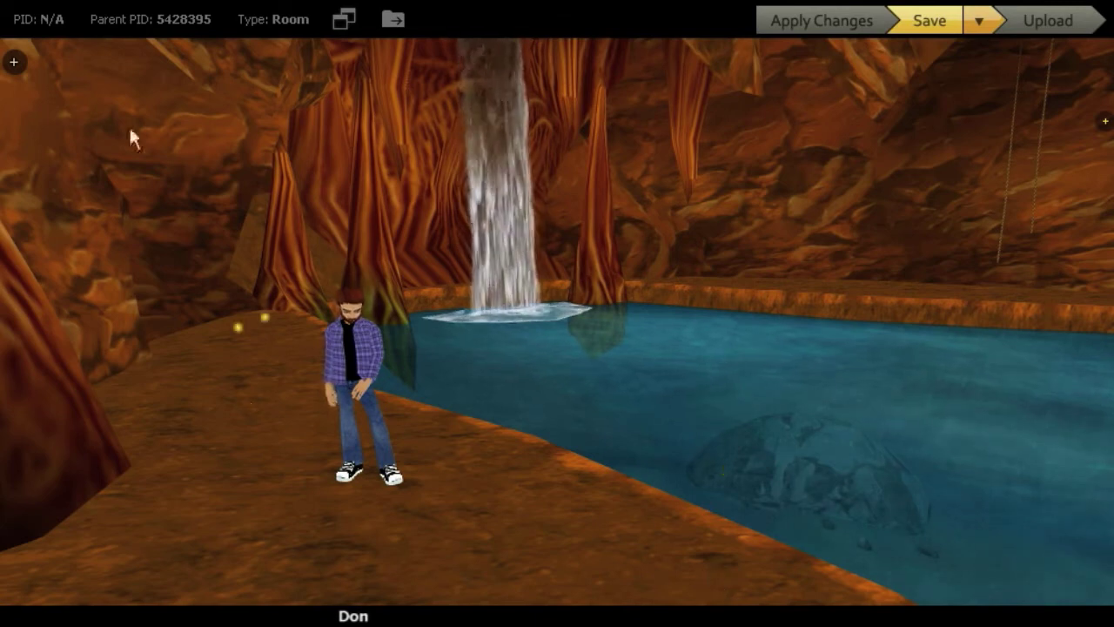
Step: Show the room's configuration beside the 3D view and examine the grotto scene under its current ambient light
left_click(345, 21)
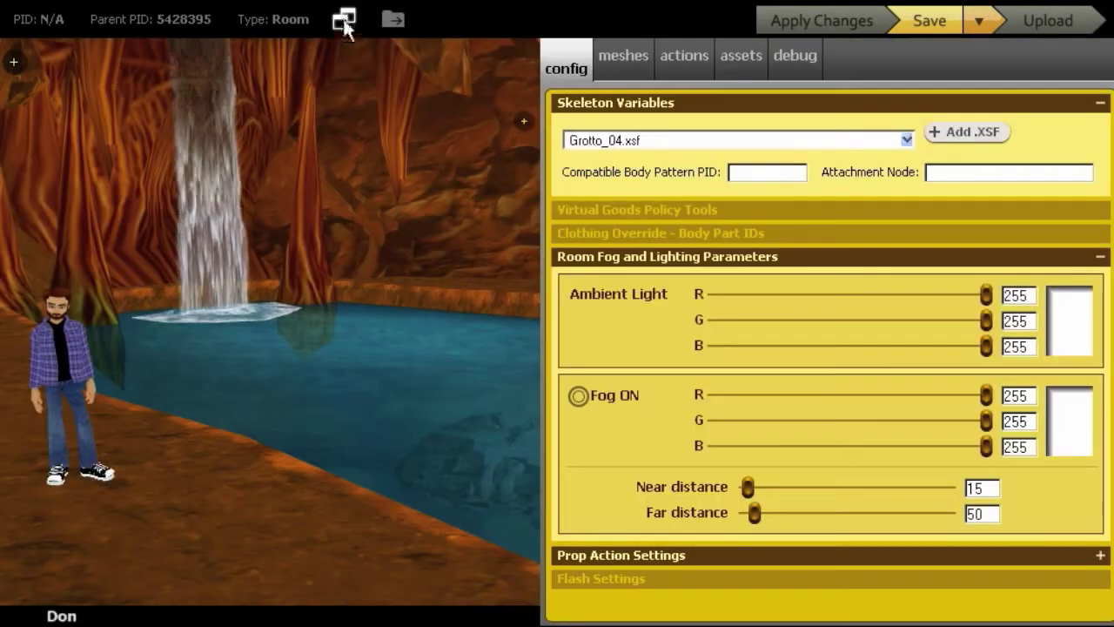
left_click_drag(353, 392, 396, 389)
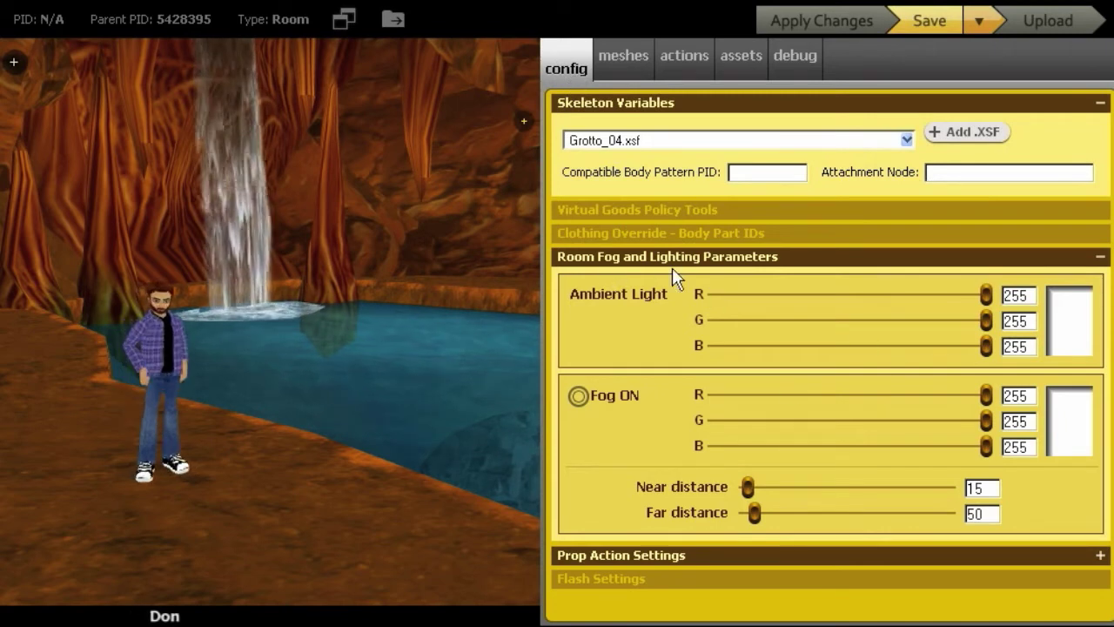
left_click_drag(426, 515, 382, 494)
left_click_drag(398, 206, 362, 218)
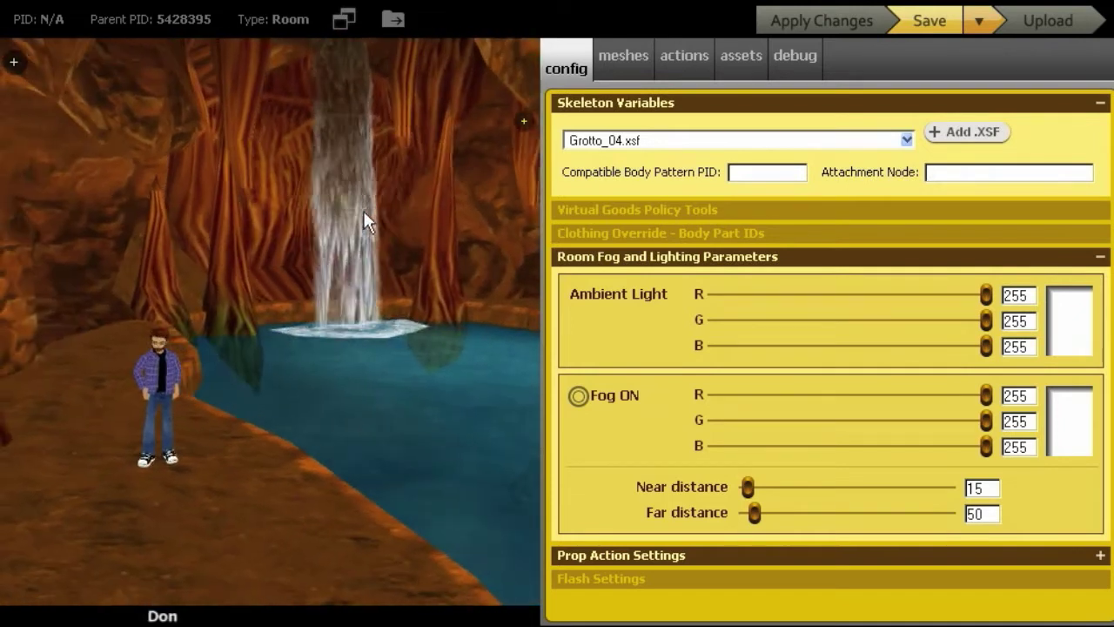
left_click_drag(252, 486, 277, 468)
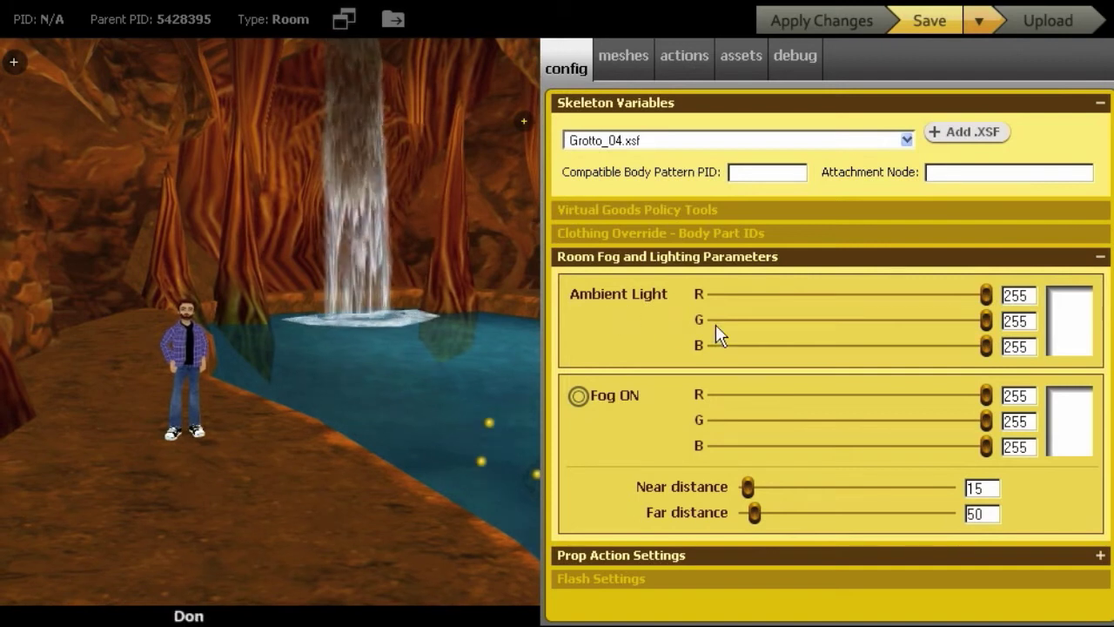
left_click_drag(353, 465, 283, 465)
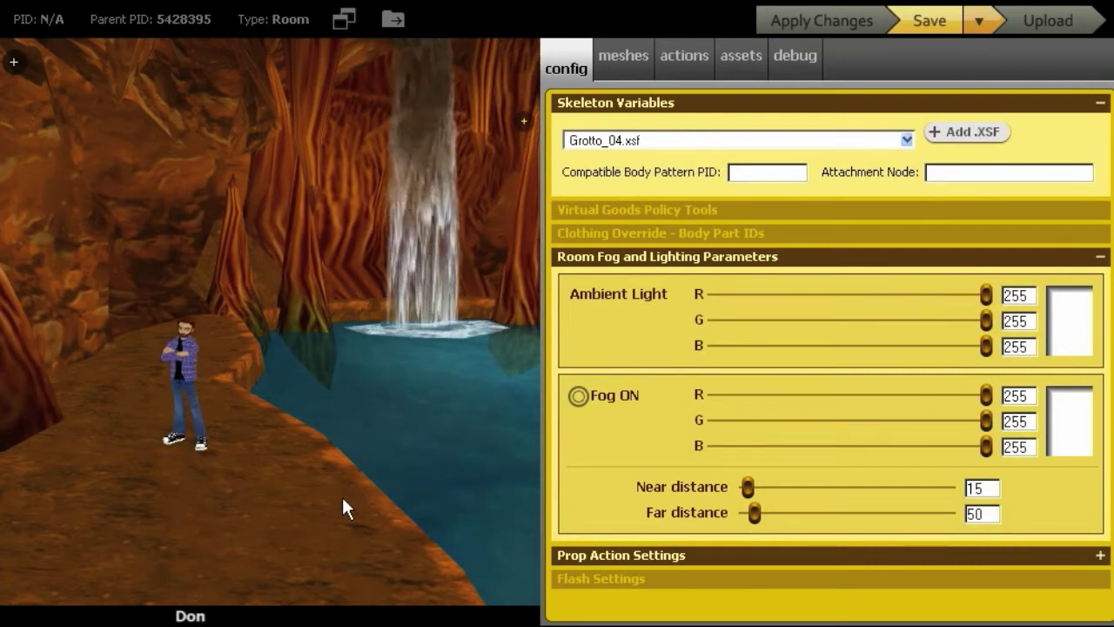
left_click_drag(298, 490, 319, 485)
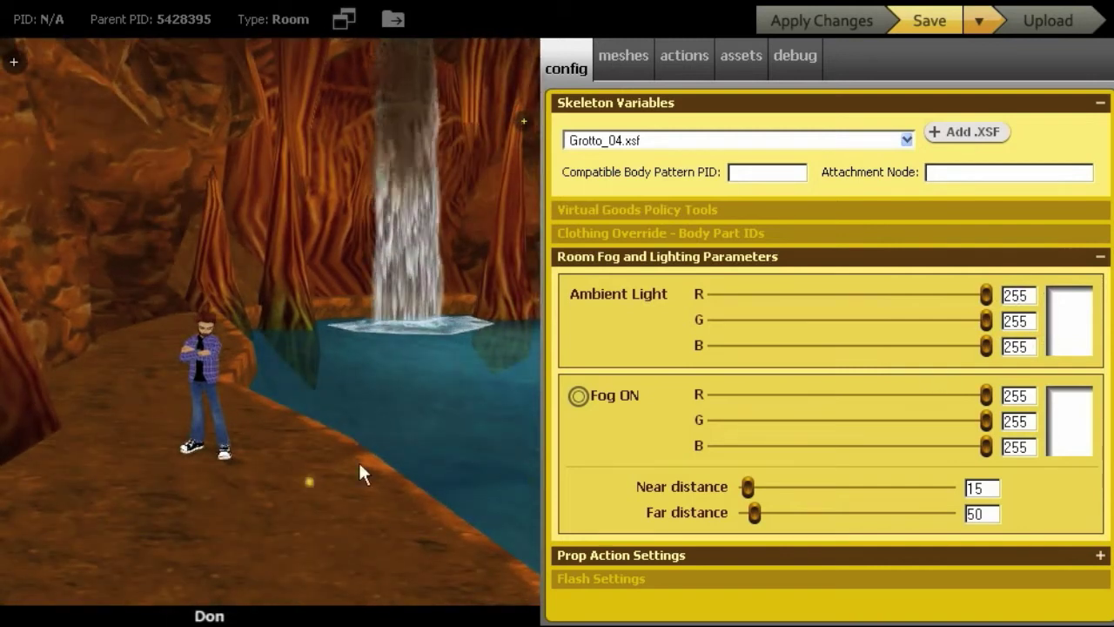
mouse_move(359, 464)
left_mouse_down()
mouse_move(425, 464)
mouse_move(268, 441)
mouse_move(435, 266)
mouse_move(277, 257)
mouse_move(318, 252)
mouse_move(277, 281)
left_mouse_up()
left_click_drag(332, 162, 0, 195)
left_click_drag(148, 239, 525, 236)
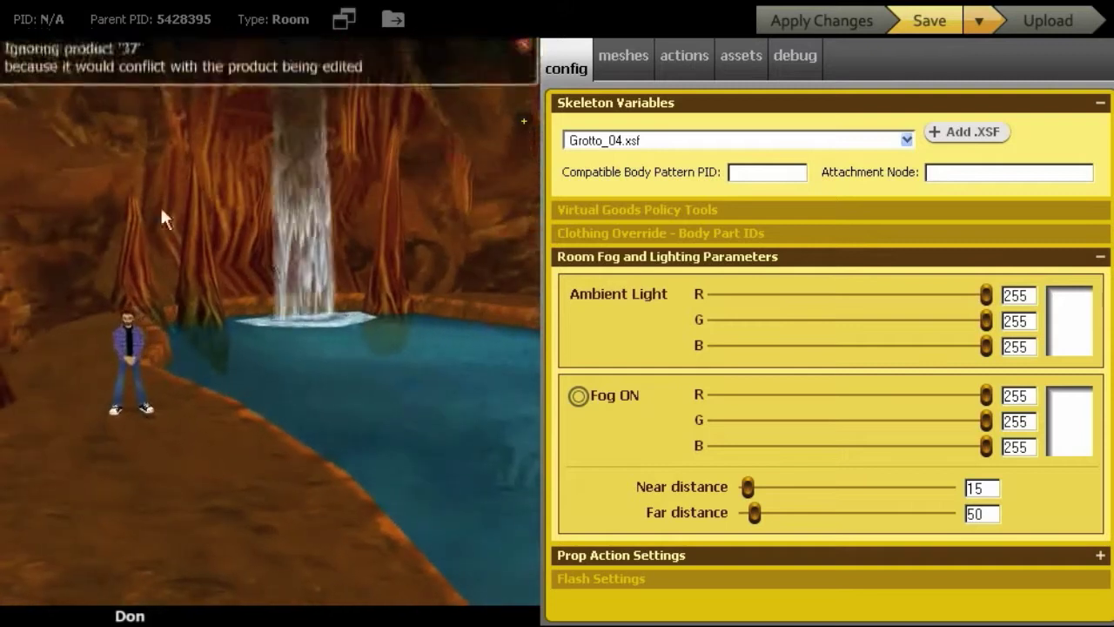
left_click(524, 57)
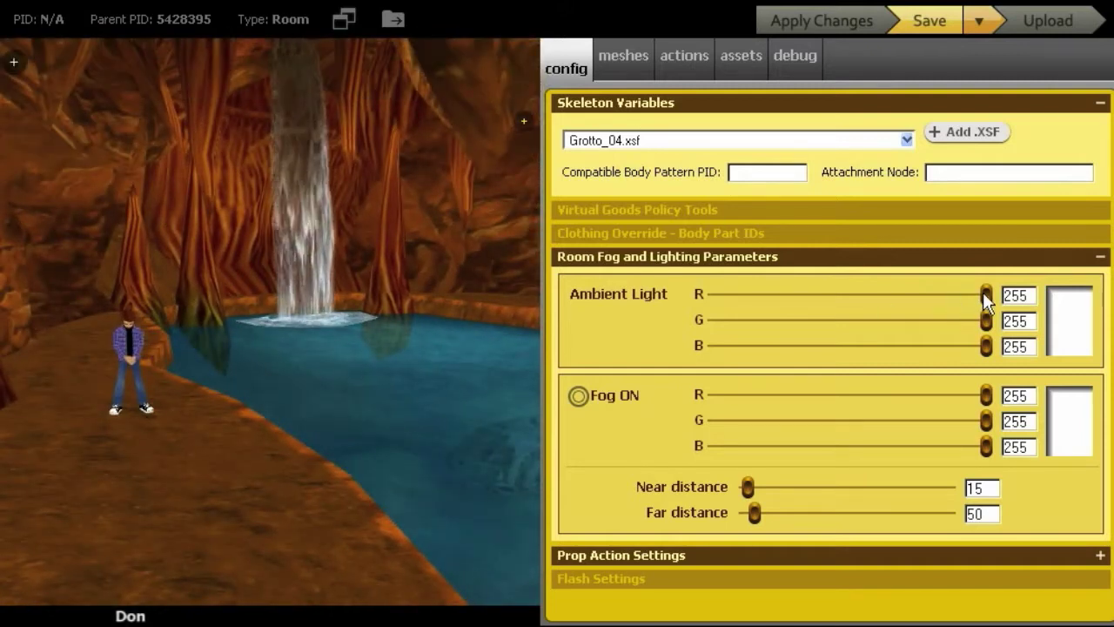
Step: Set the ambient light to R 0, G 0, B 0, apply it and inspect the room and avatar
left_click_drag(985, 294, 712, 293)
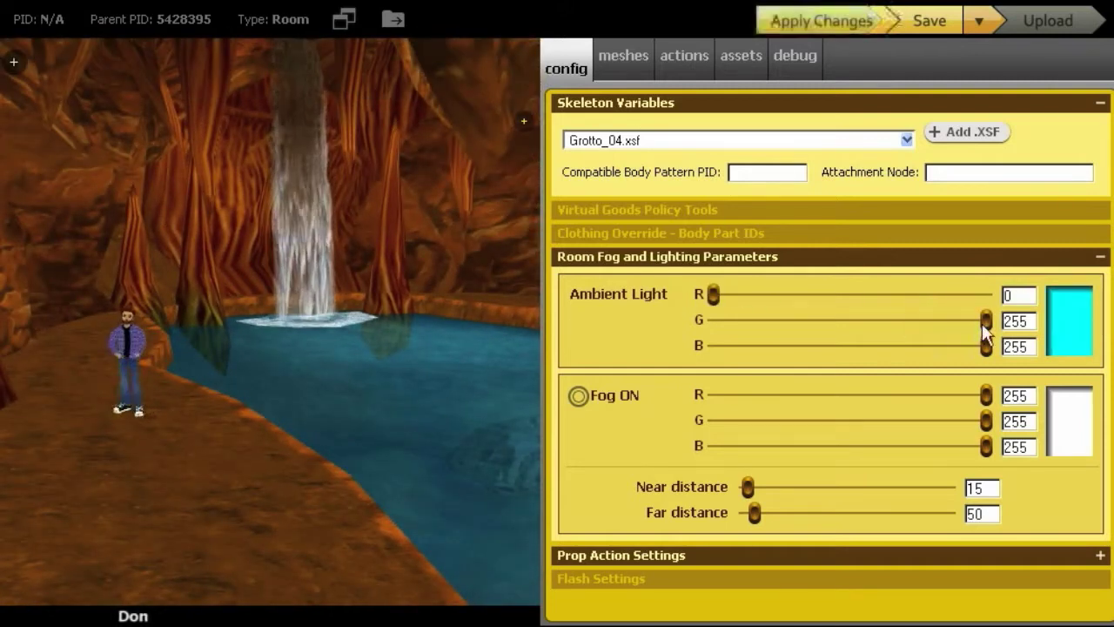
left_click_drag(983, 321, 693, 319)
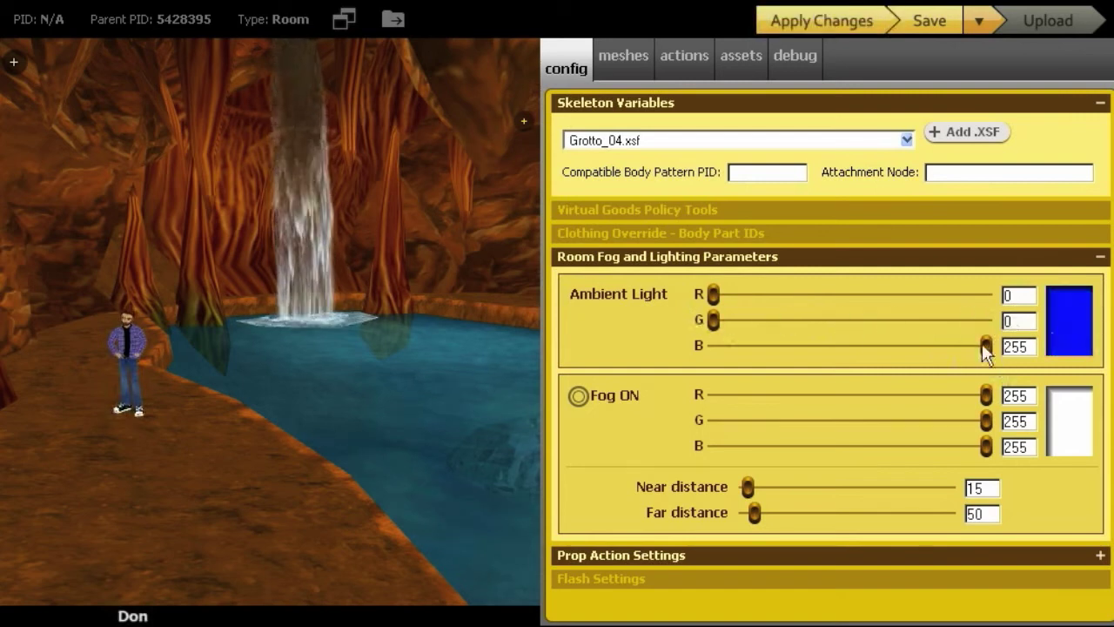
left_click_drag(984, 346, 830, 347)
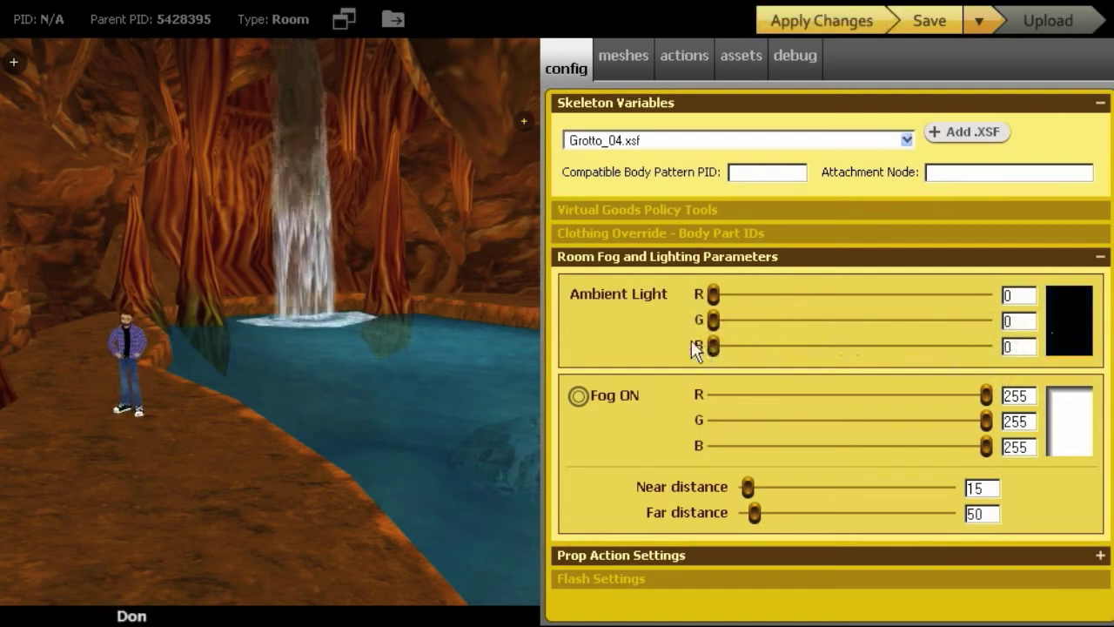
left_click_drag(496, 258, 488, 246)
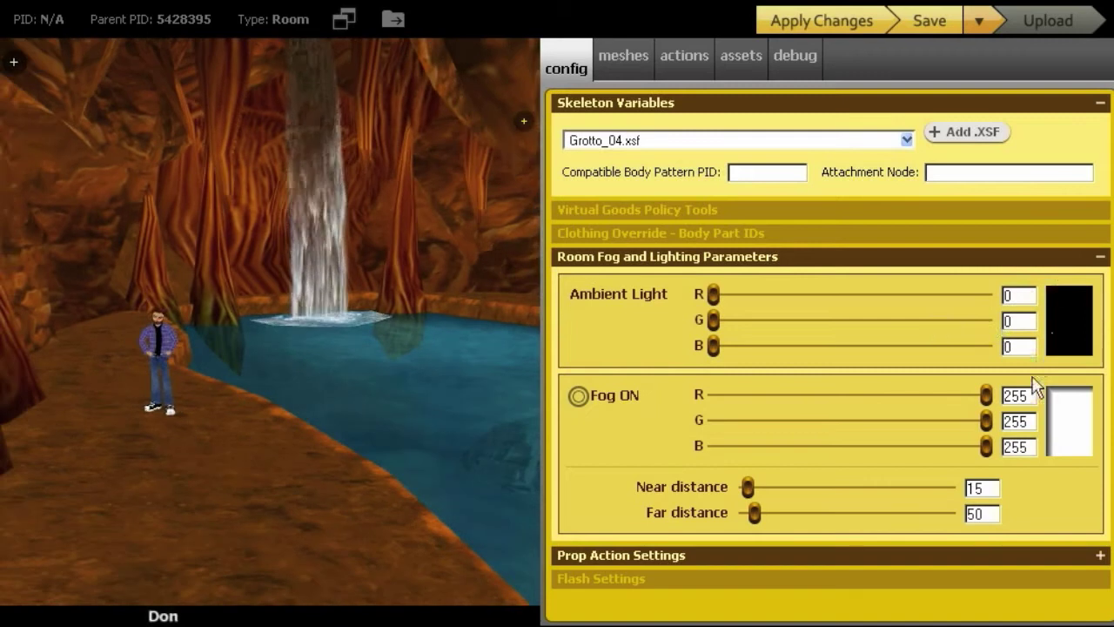
left_click(839, 18)
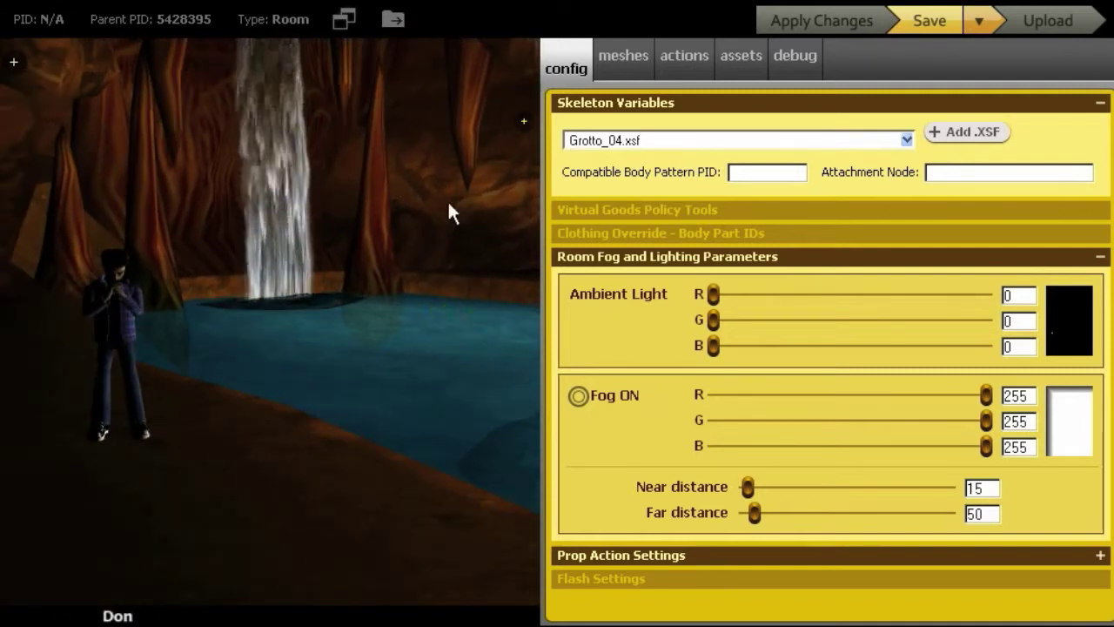
left_click_drag(447, 200, 490, 201)
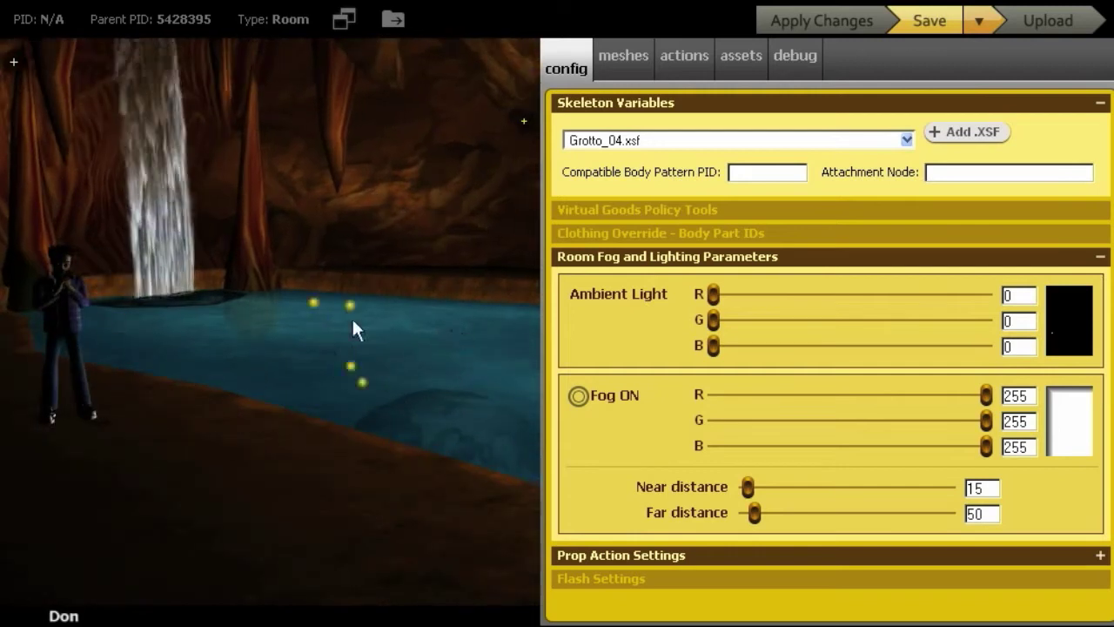
left_click_drag(463, 207, 392, 212)
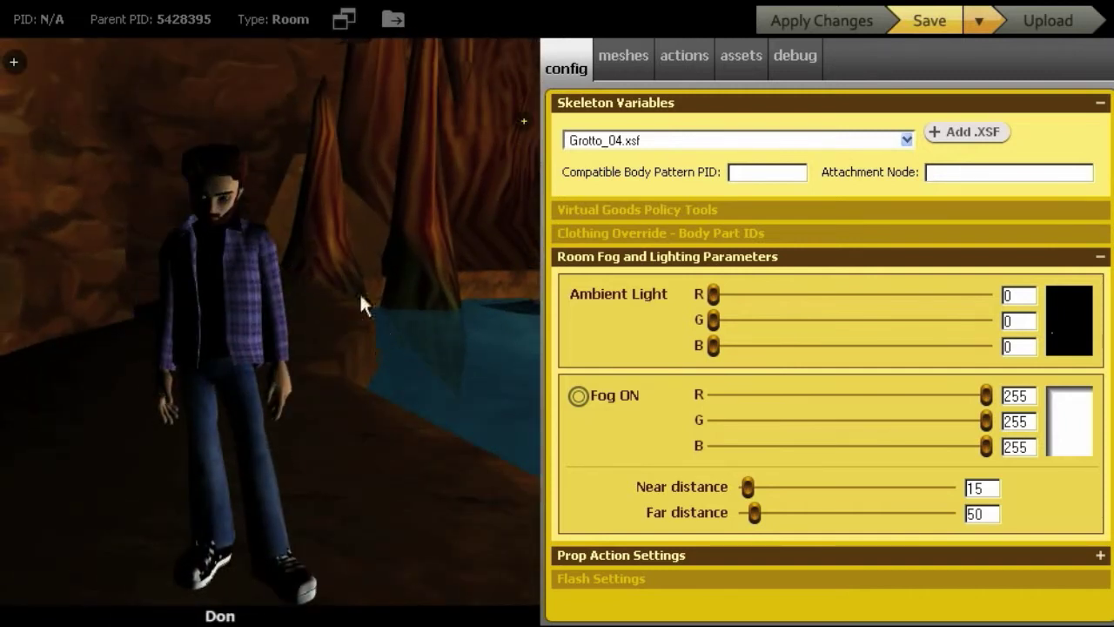
left_click_drag(347, 275, 58, 290)
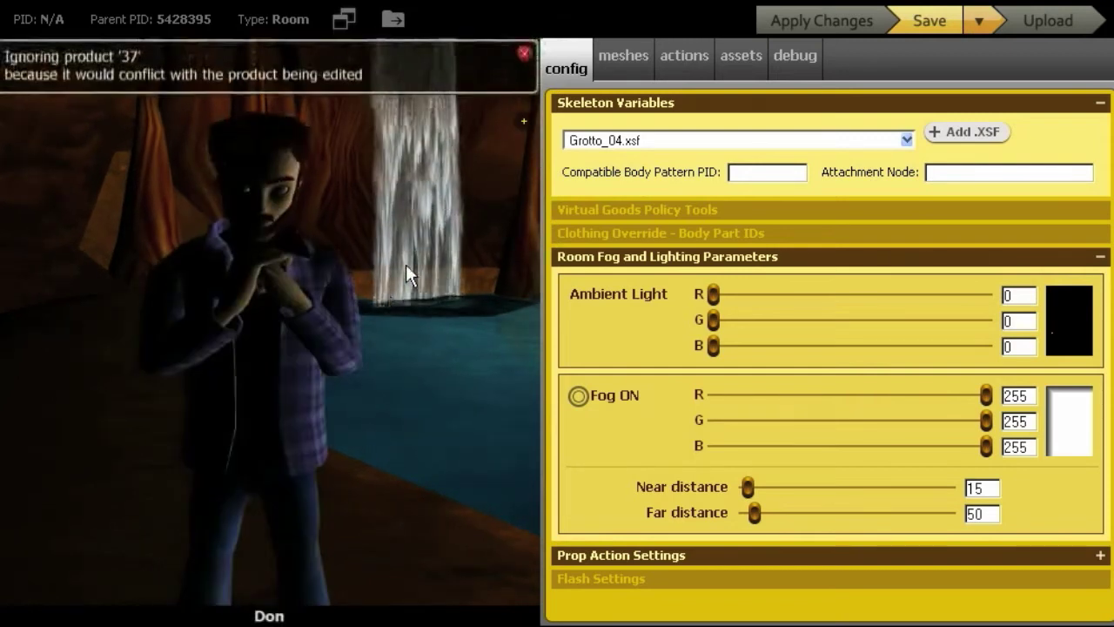
left_click(525, 54)
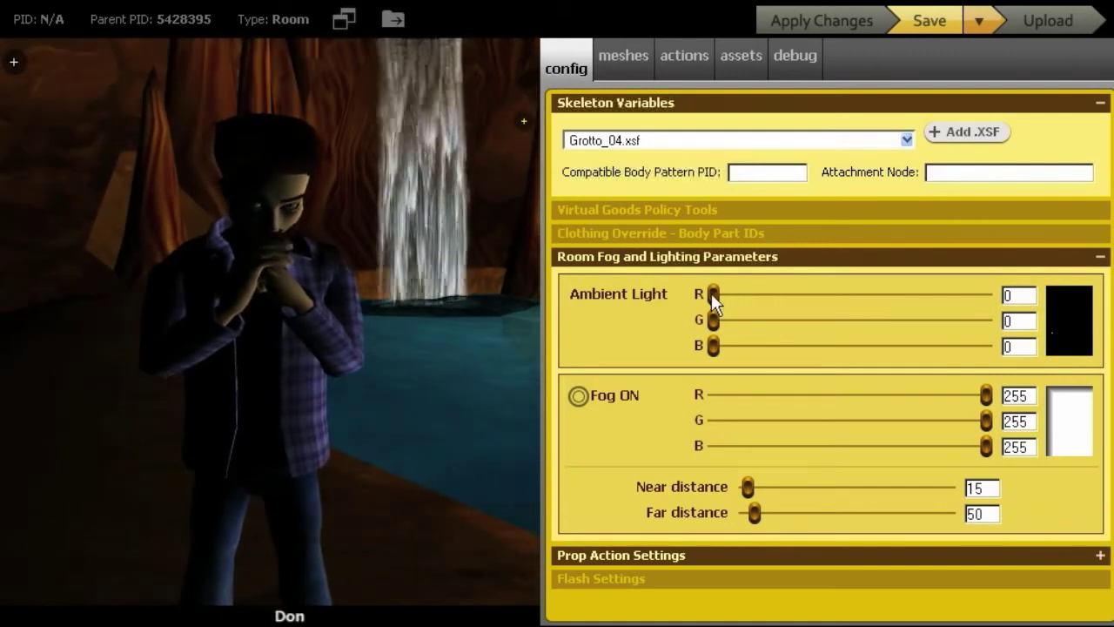
Step: Set the ambient light to R 117, G 117, B 113 and apply the change to the room
left_click_drag(713, 294, 839, 294)
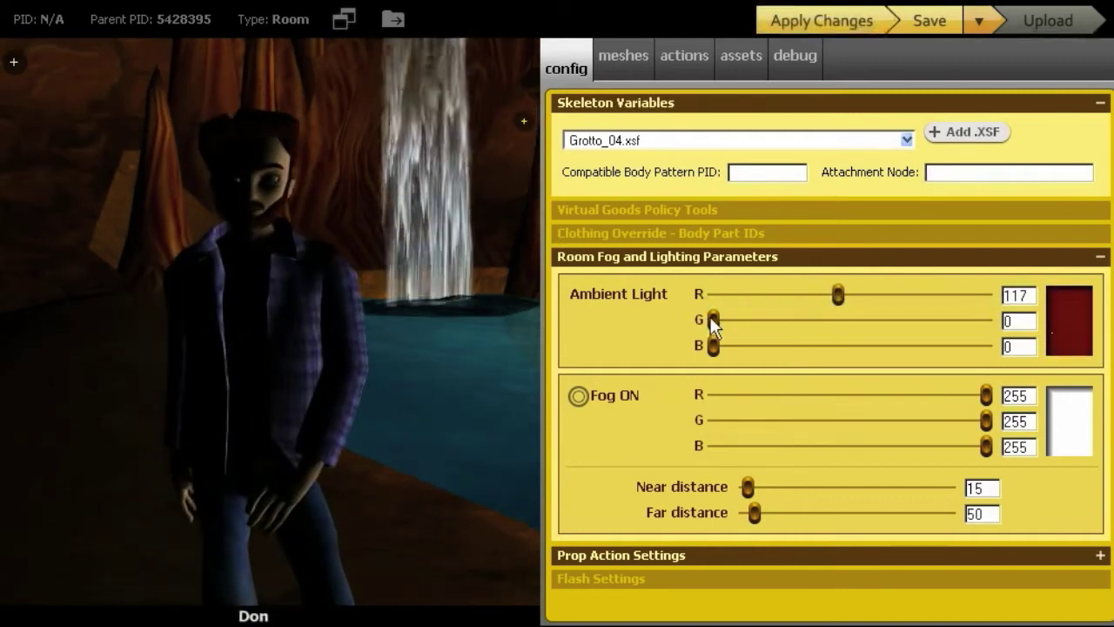
left_click_drag(712, 320, 835, 317)
left_click_drag(711, 339, 833, 348)
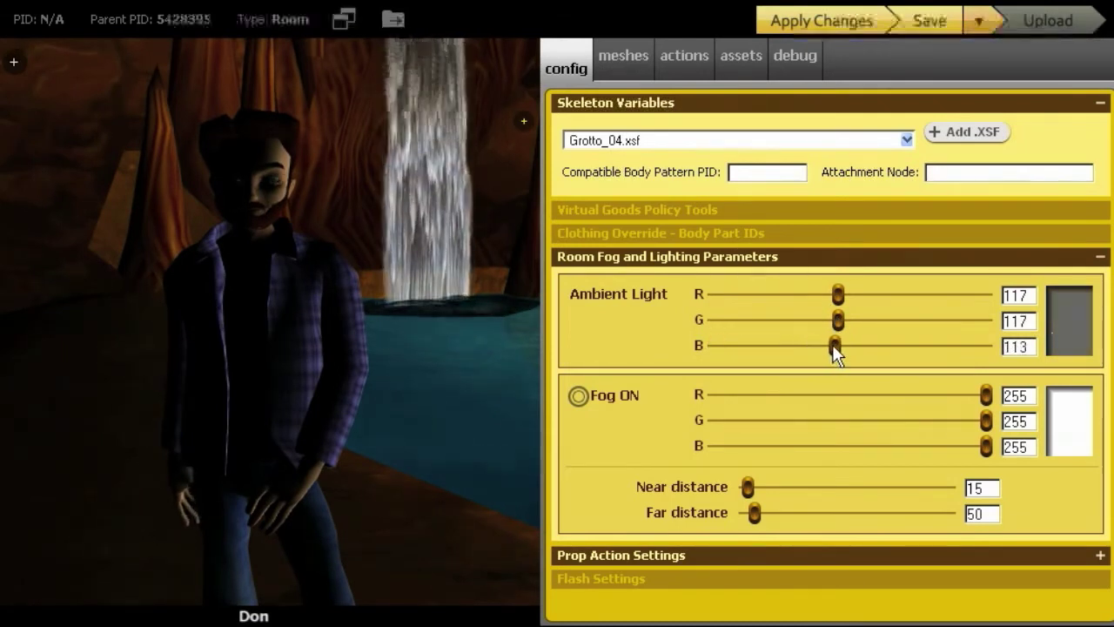
left_click(845, 29)
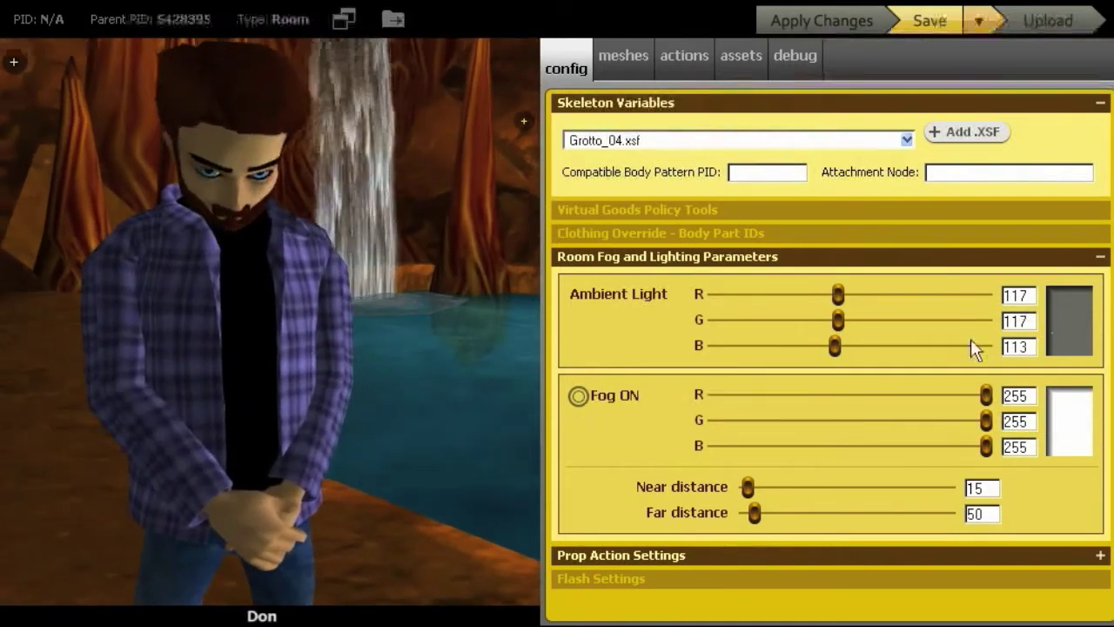
Step: Adjust the ambient light to B 114 and R 127, and apply the change to the room
left_click(837, 346)
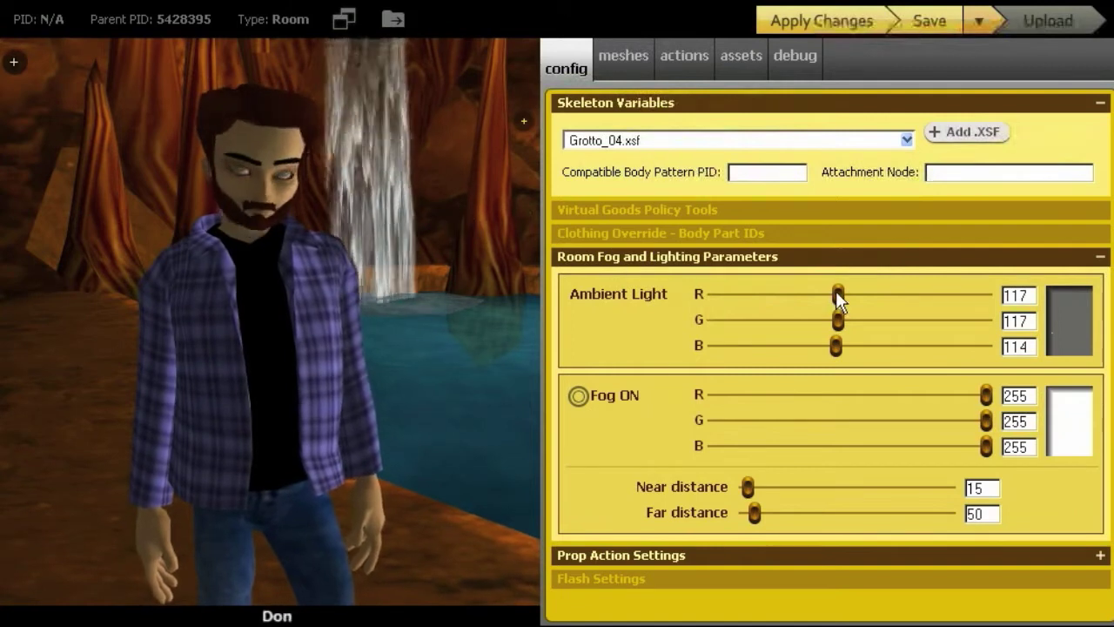
left_click_drag(837, 296, 850, 294)
left_click(525, 45)
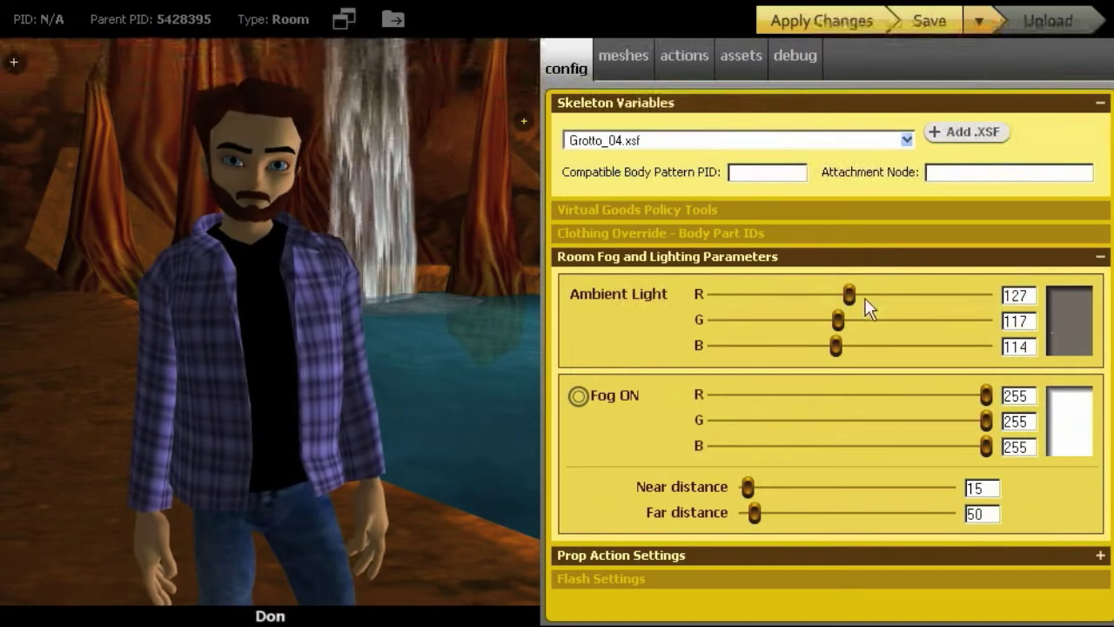
left_click(827, 22)
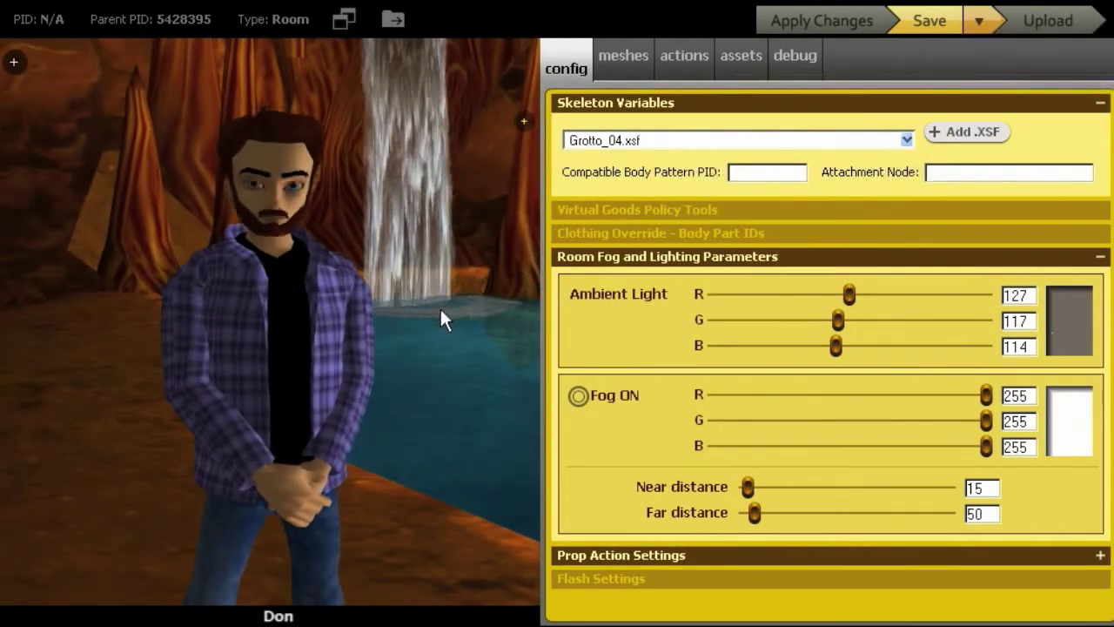
Step: Set the ambient light's red value to 255, apply it and inspect the tint on the avatar and cave
left_click_drag(849, 296, 996, 298)
left_click(805, 19)
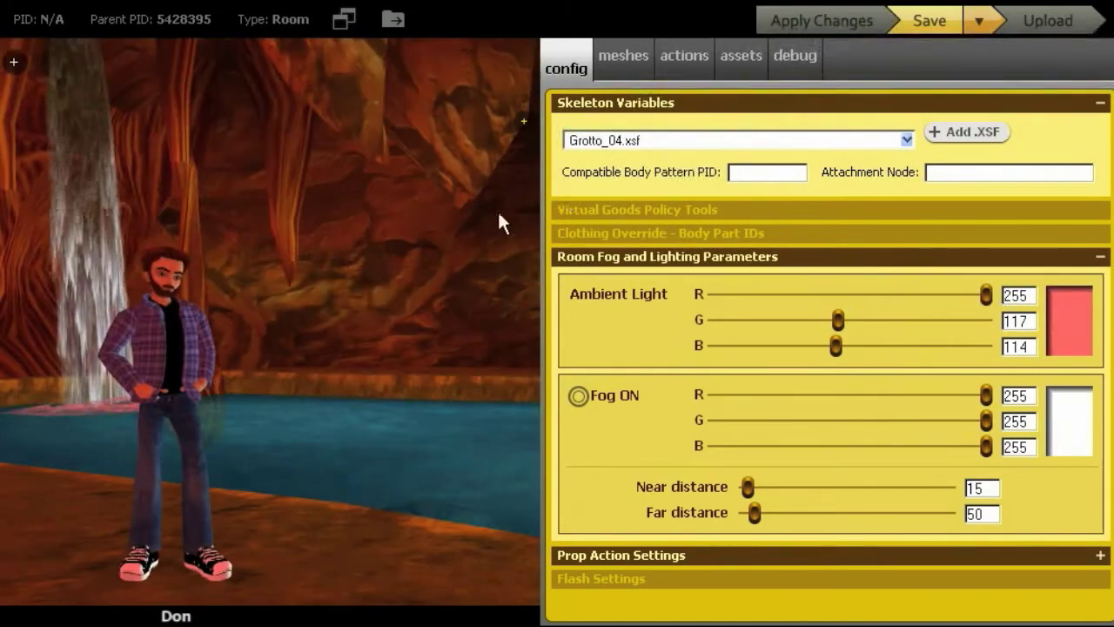
left_click_drag(498, 213, 410, 160)
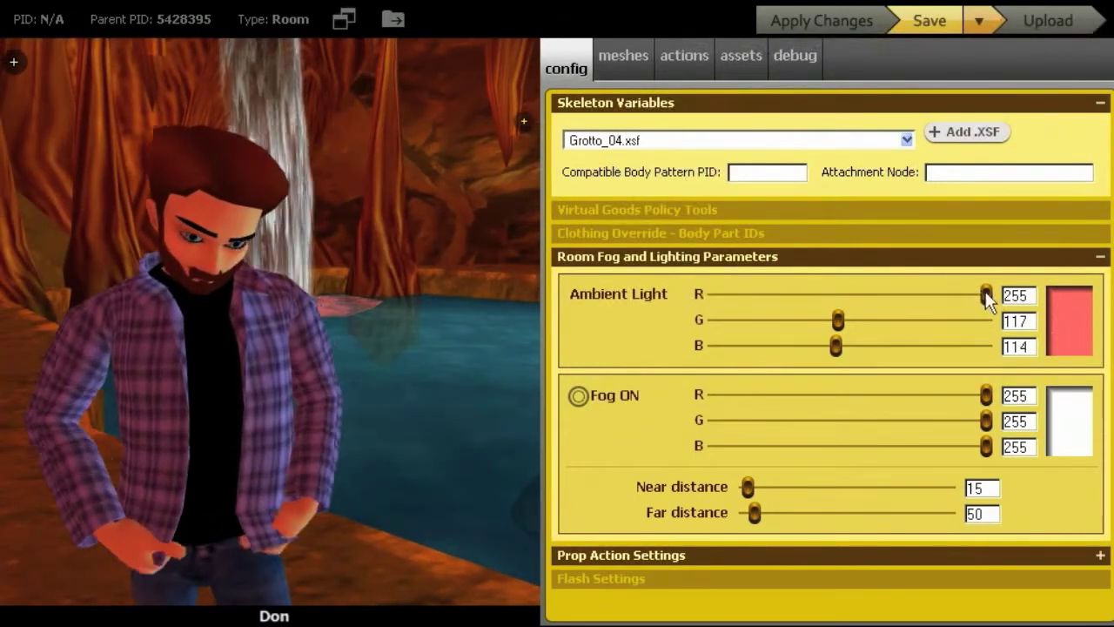
Step: Set the ambient light's red value to 134, apply it to the room and dismiss the product conflict notice
left_click_drag(986, 296, 857, 296)
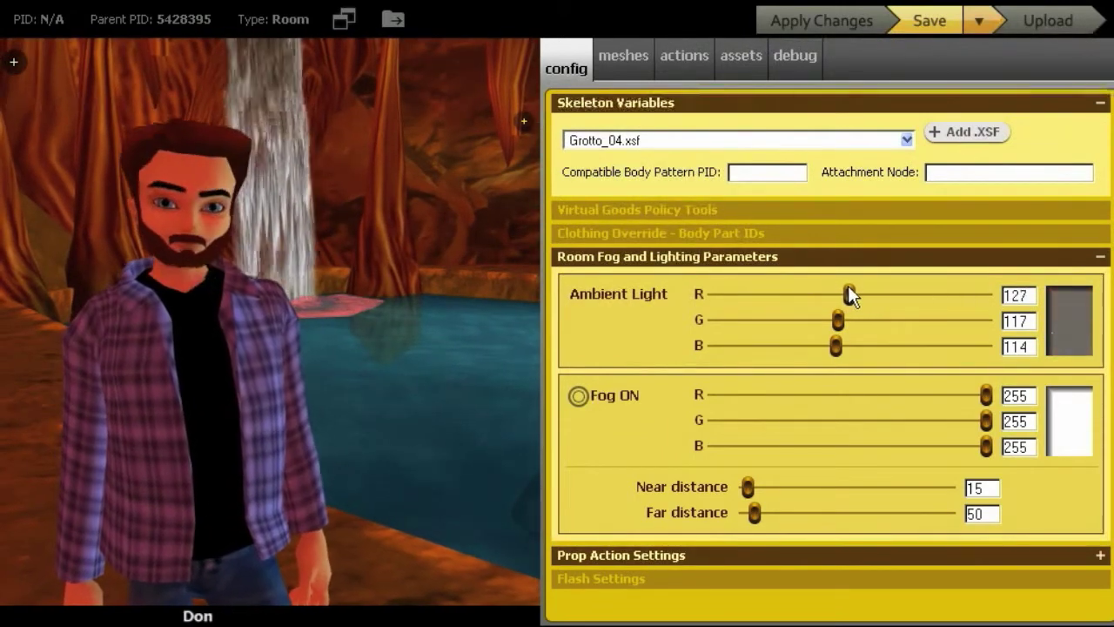
left_click(836, 37)
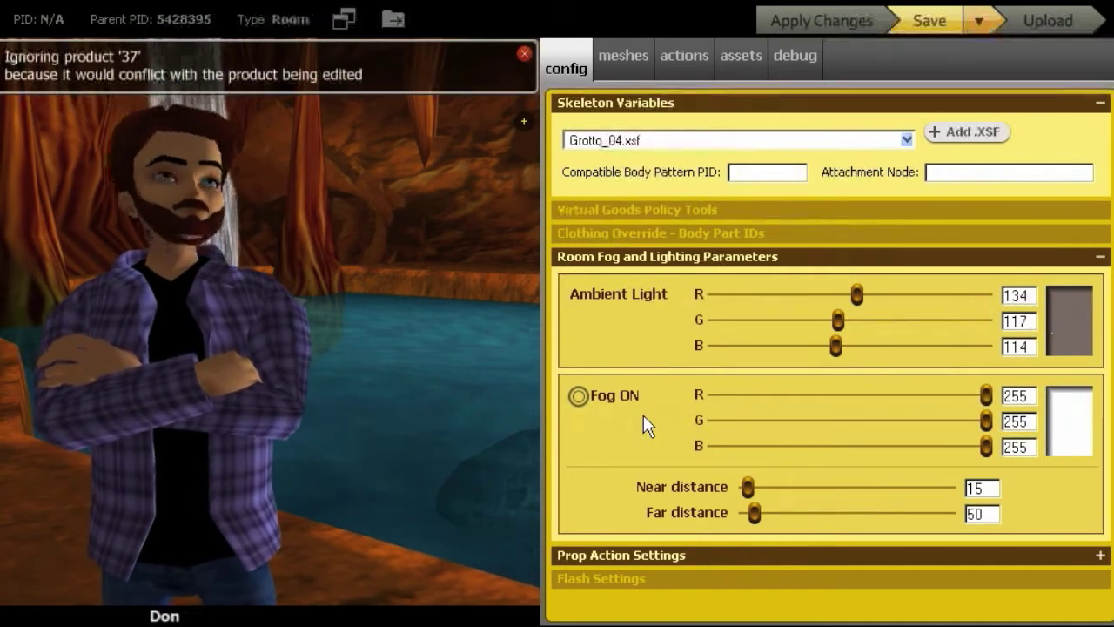
left_click(524, 57)
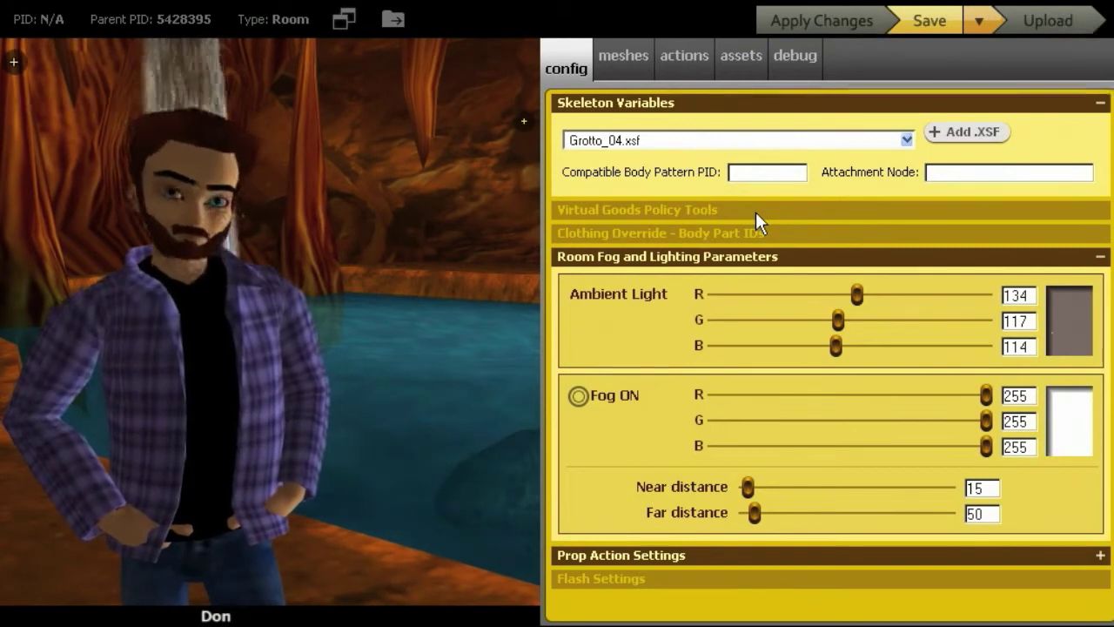
Step: Turn on the room fog, apply the change and inspect the fogged grotto around the avatar
scroll(452, 265, "down", 5)
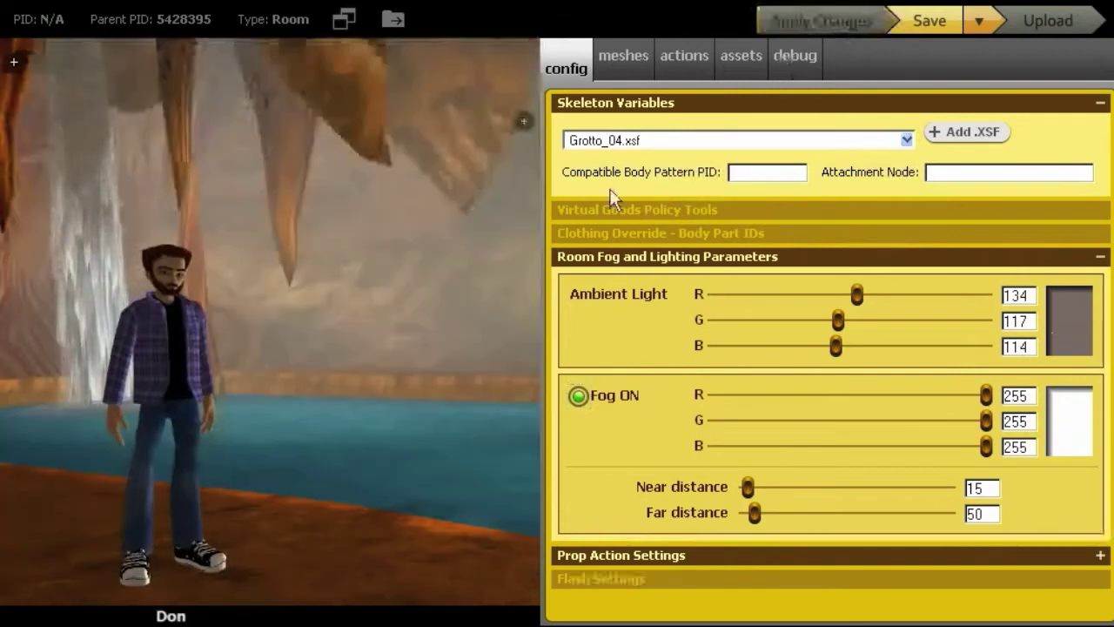
left_click_drag(487, 271, 381, 302)
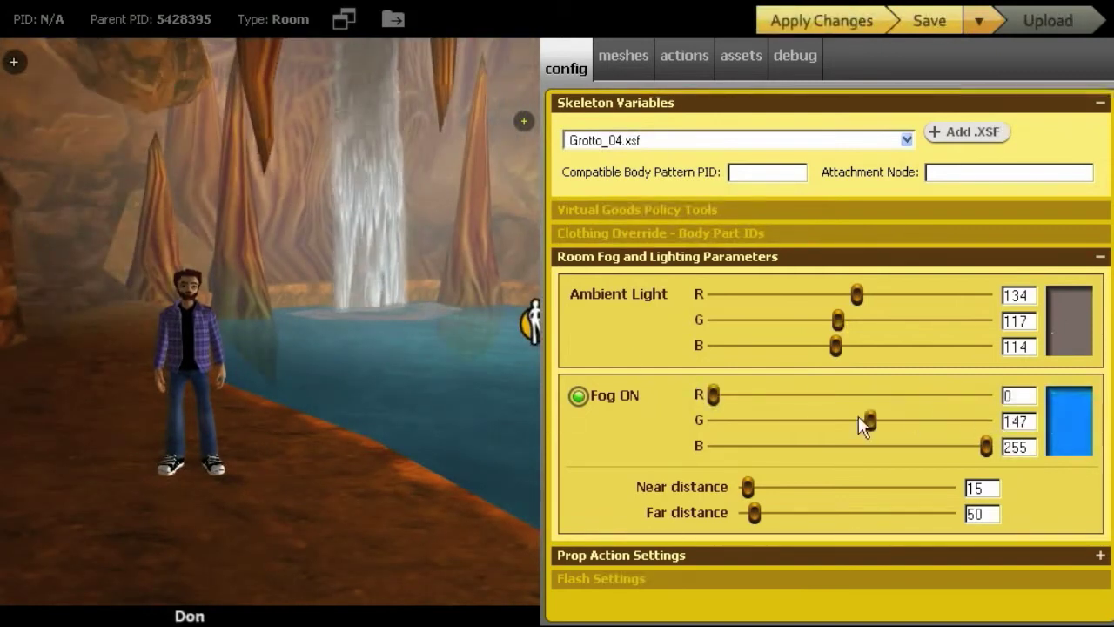
Step: Set the fog color to R 0, G 0, B 0, apply it and inspect the grotto with black fog
left_click_drag(984, 445, 769, 445)
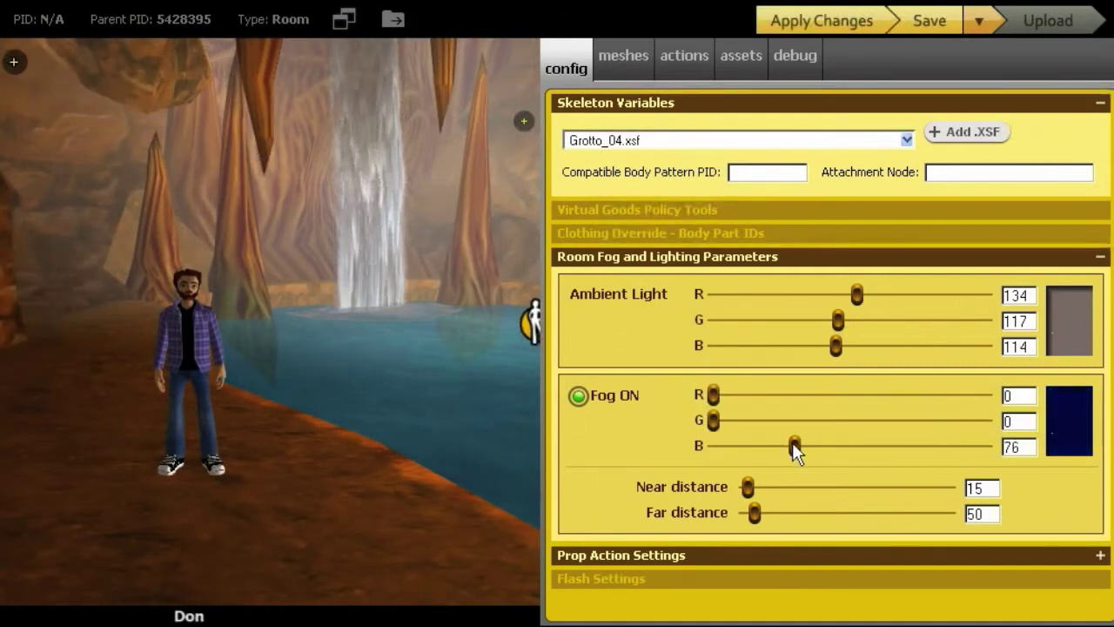
left_click(805, 21)
left_click_drag(412, 236, 288, 292)
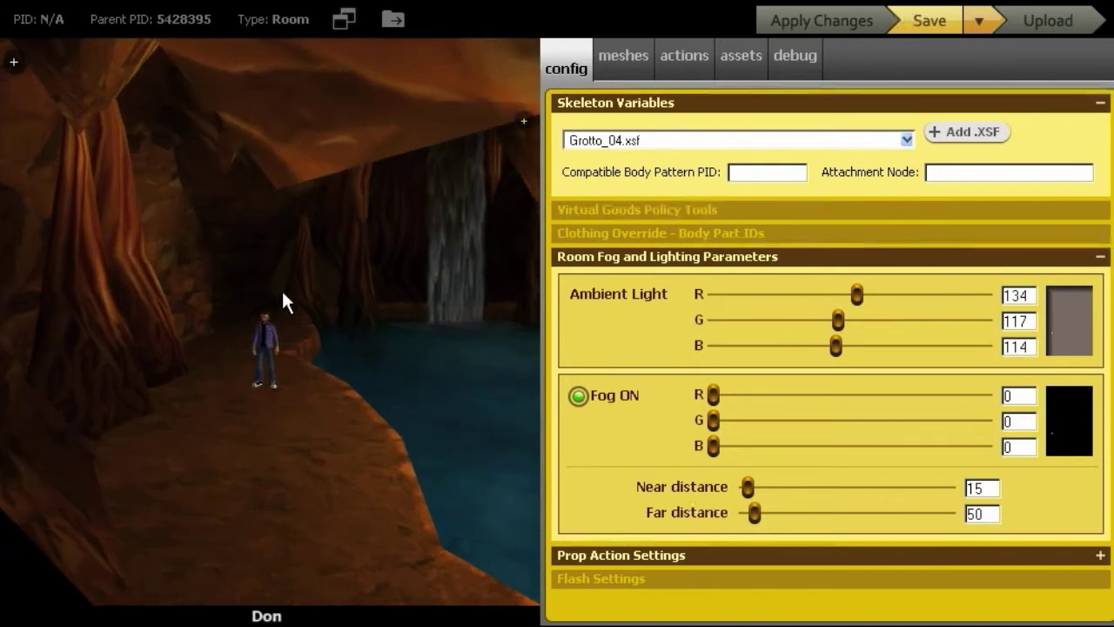
left_click_drag(388, 293, 423, 218)
left_click(525, 58)
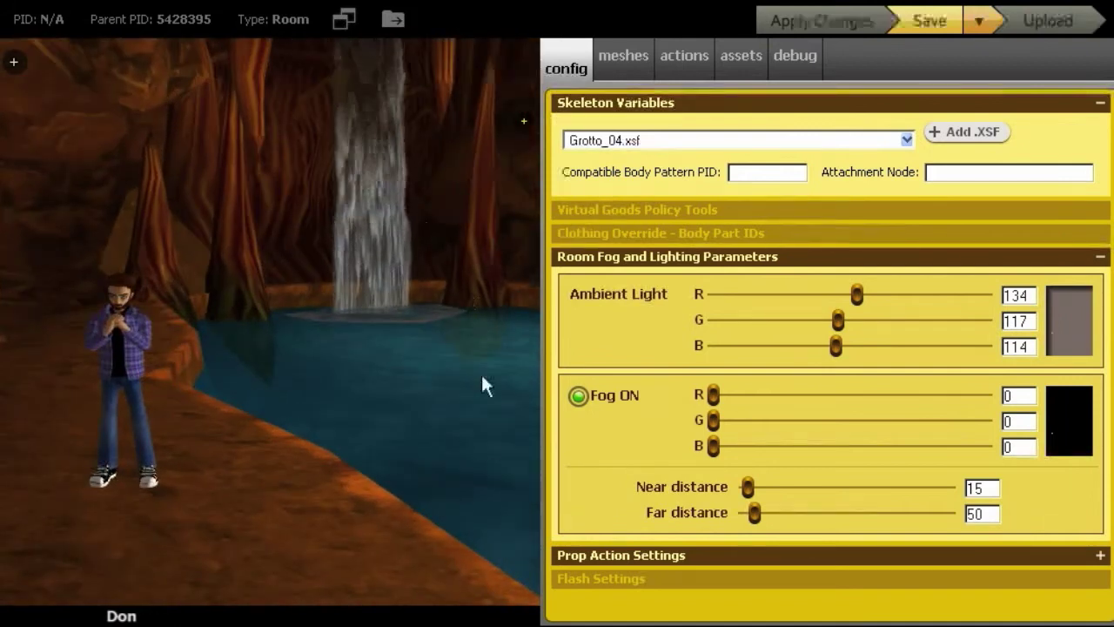
Step: Set the fog's far distance to 22, apply it and inspect the cave around the avatar
left_click(749, 514)
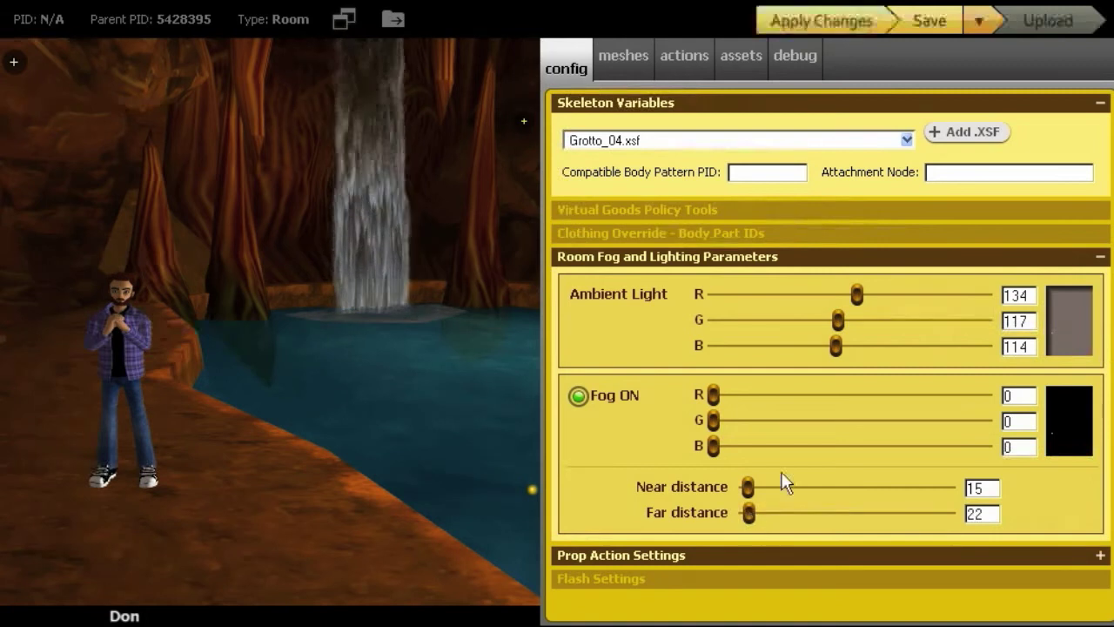
left_click(851, 24)
left_click_drag(463, 235, 293, 256)
scroll(381, 238, "down", 5)
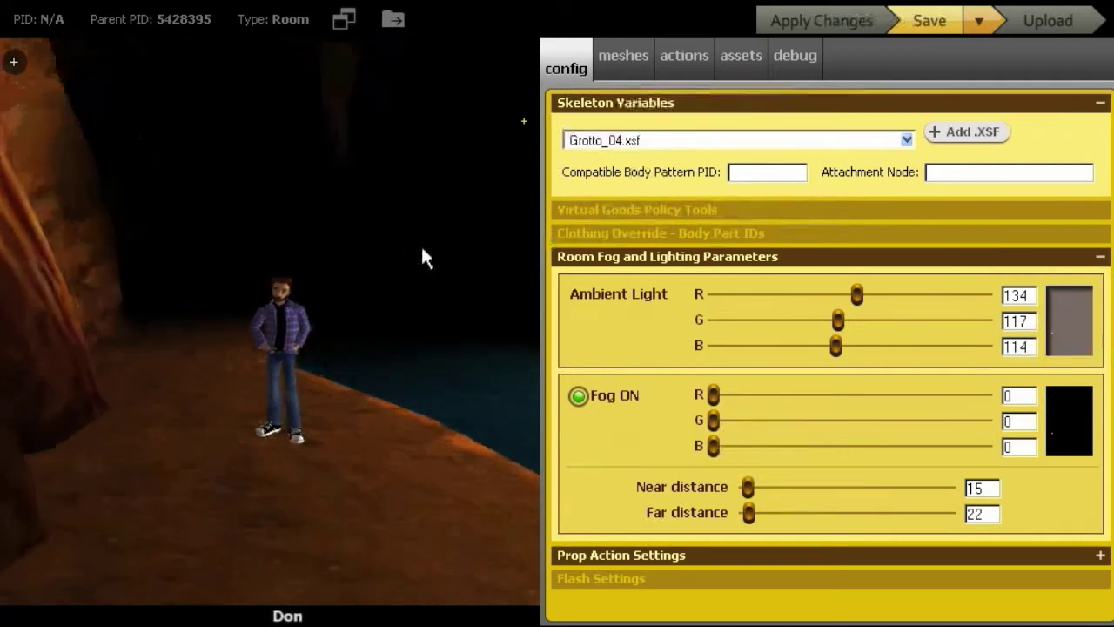
left_click_drag(443, 298, 321, 307)
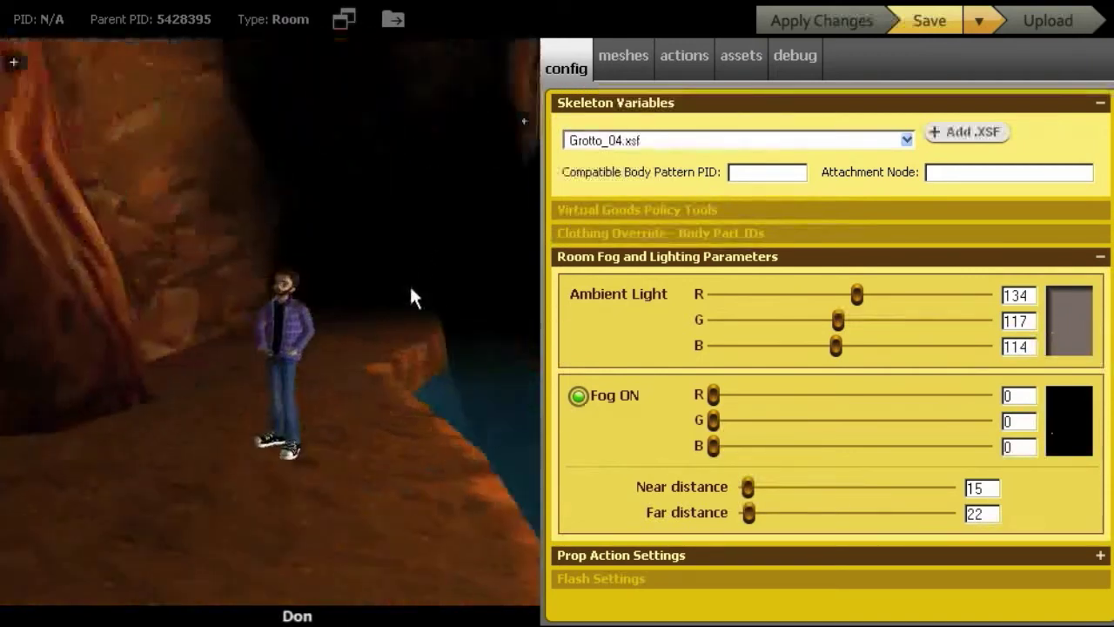
Step: Set the fog's far distance to 49 and its color to R 2, G 30, B 138, apply and inspect the room
left_click(756, 513)
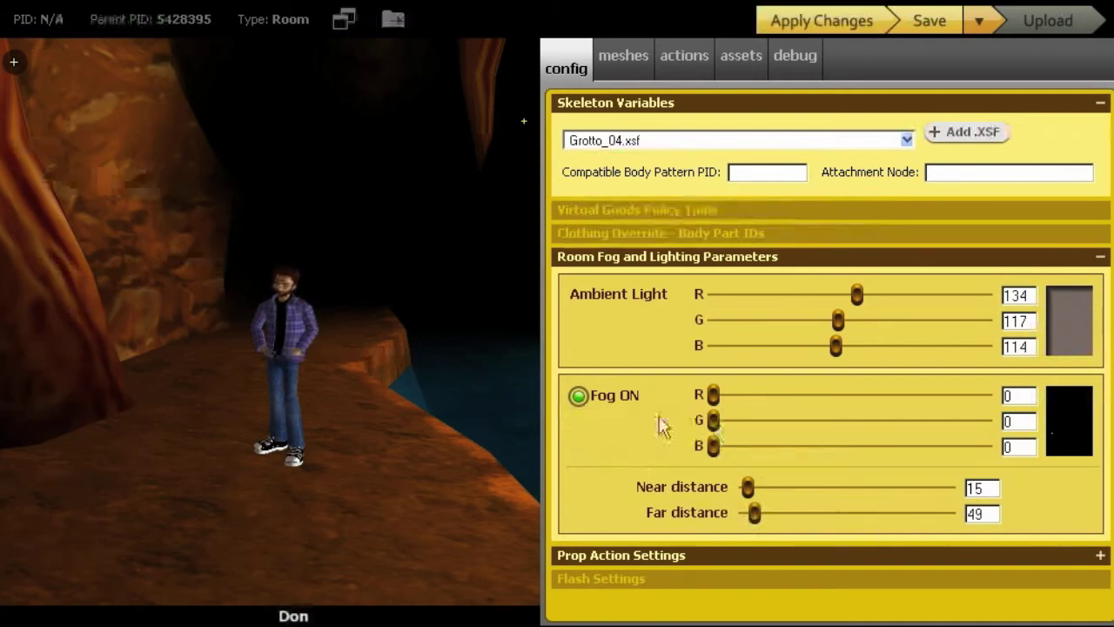
left_click_drag(432, 378, 400, 324)
scroll(426, 328, "down", 3)
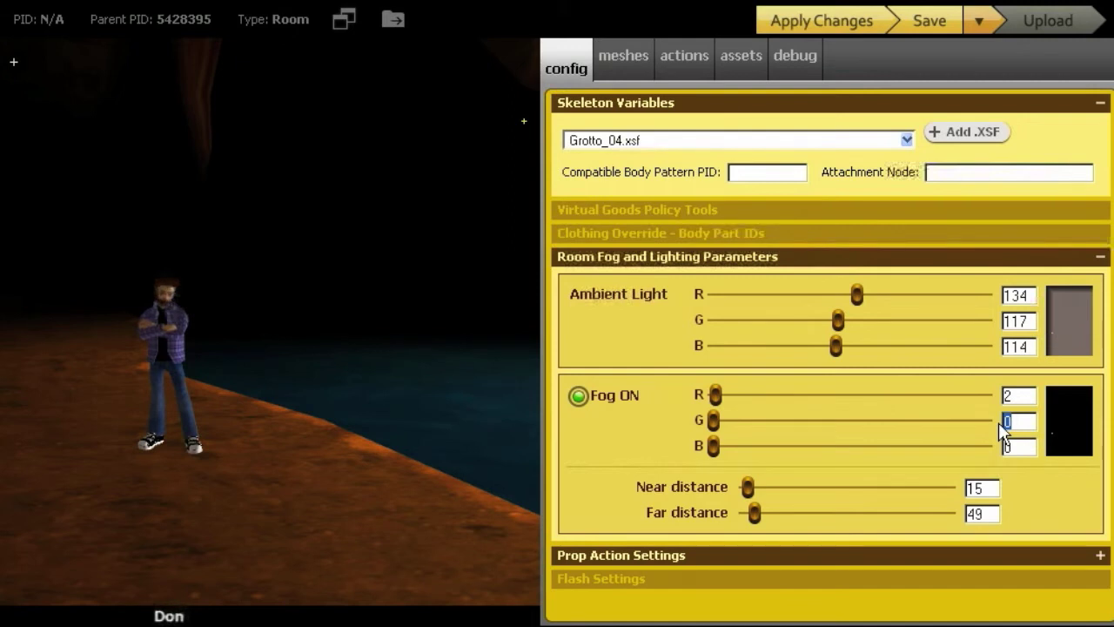
type("30")
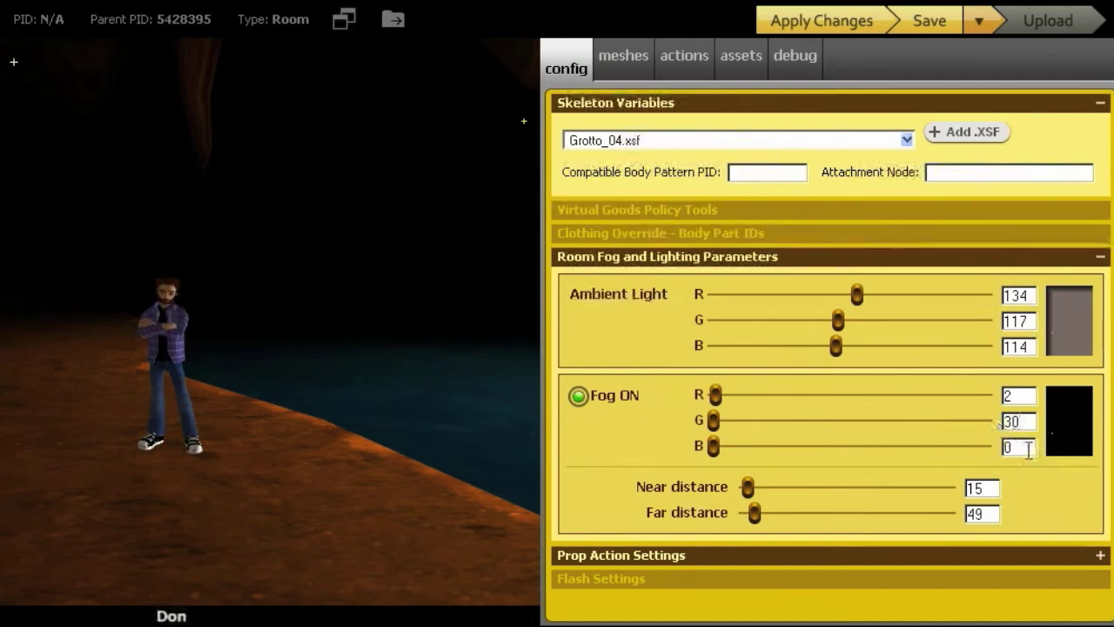
type("138")
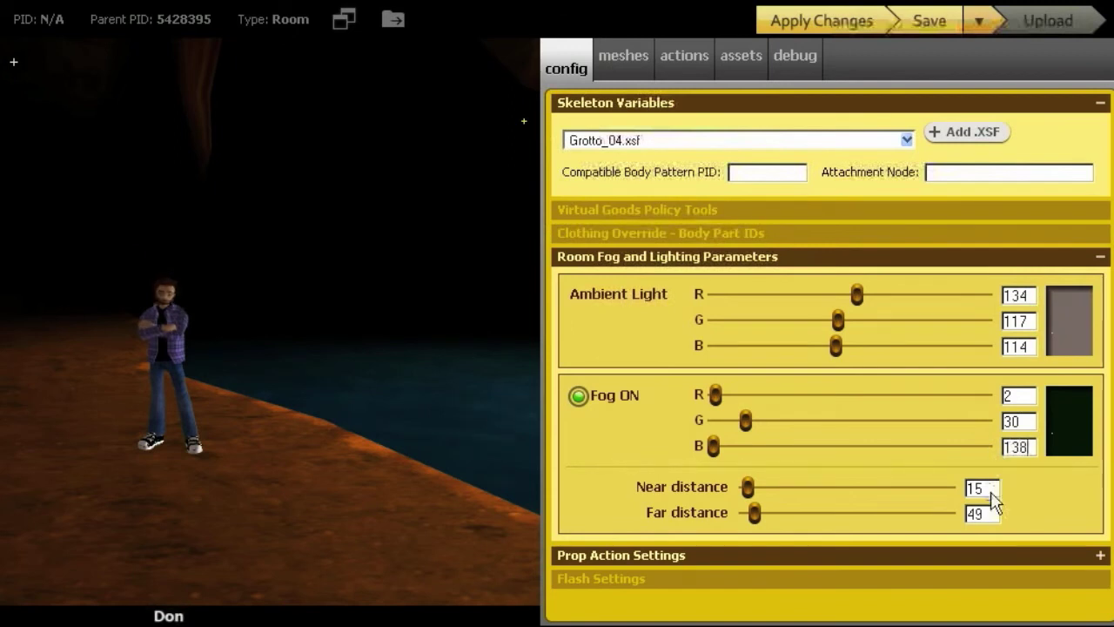
left_click(800, 21)
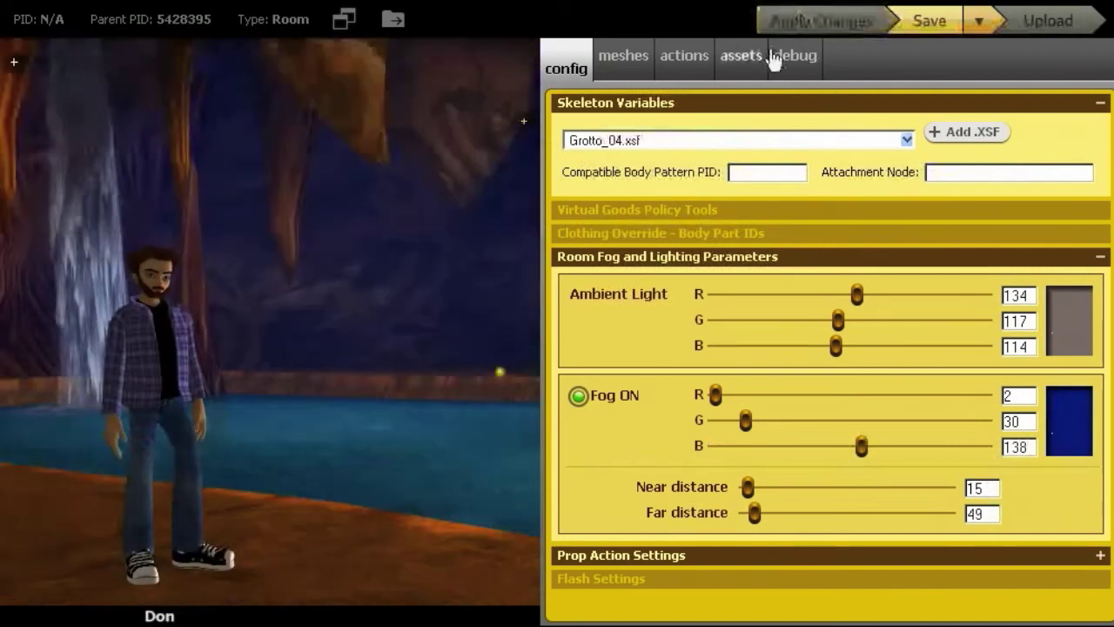
left_click_drag(433, 235, 333, 220)
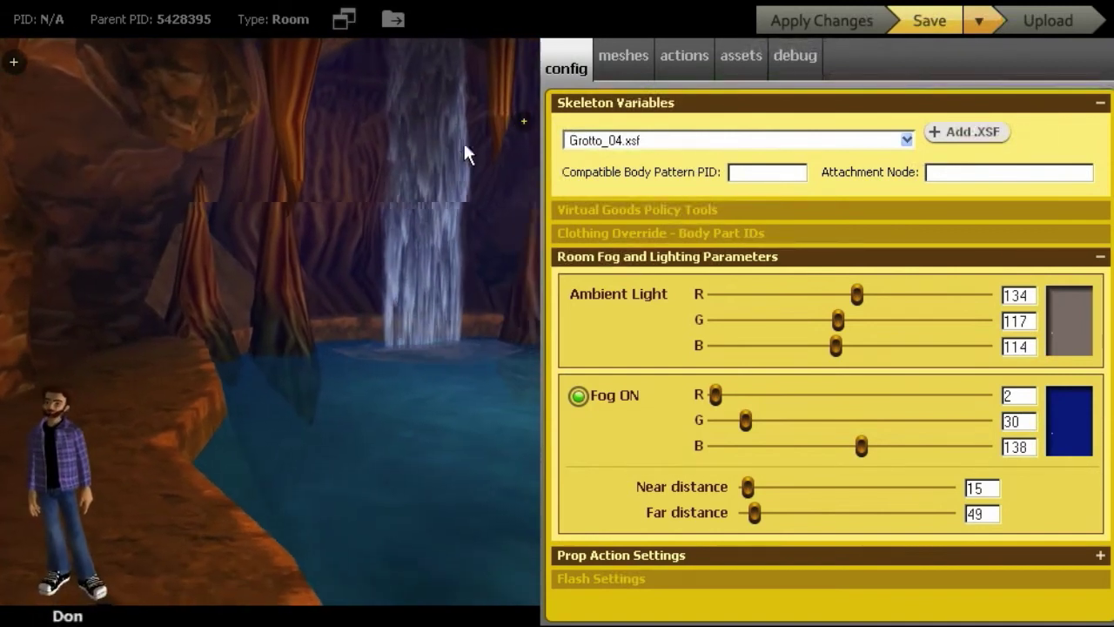
Step: Set the fog's far distance to 38 and apply the change to the room
left_click_drag(754, 513, 750, 513)
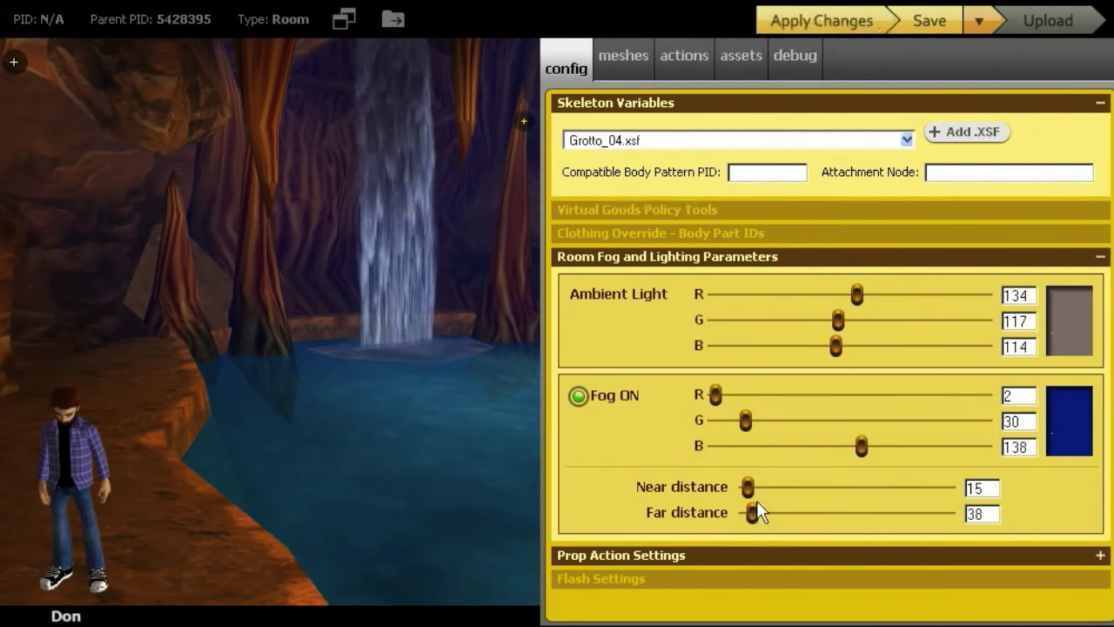
left_click(805, 22)
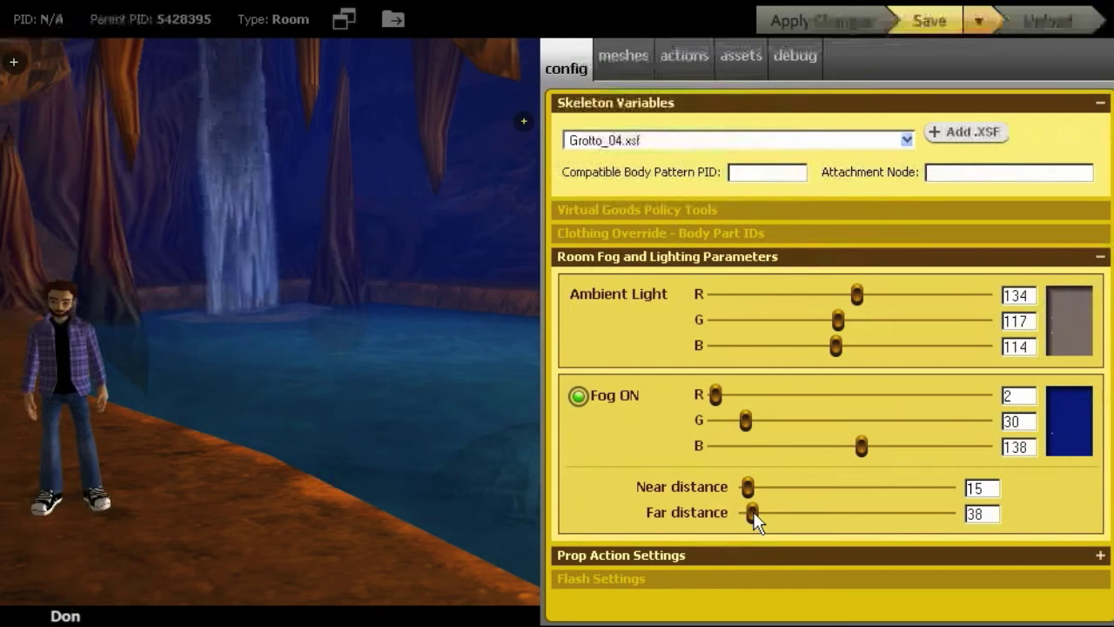
Step: Set the fog's far distance to 54, apply it, inspect the room and dismiss the product conflict notice
left_click_drag(753, 517, 757, 515)
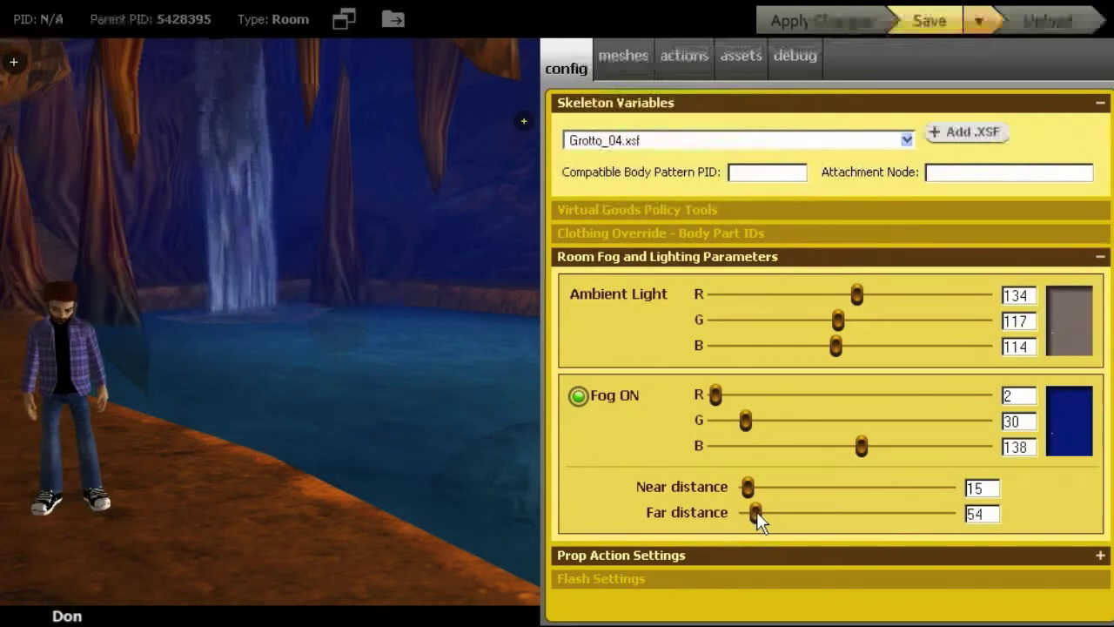
left_click(846, 28)
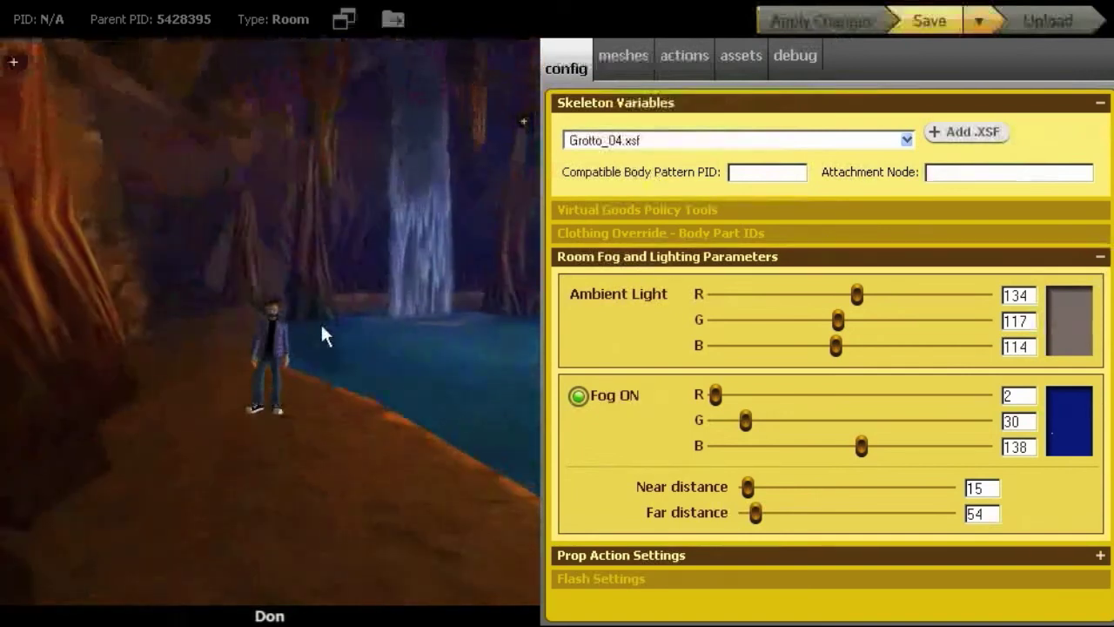
left_click_drag(321, 322, 383, 286)
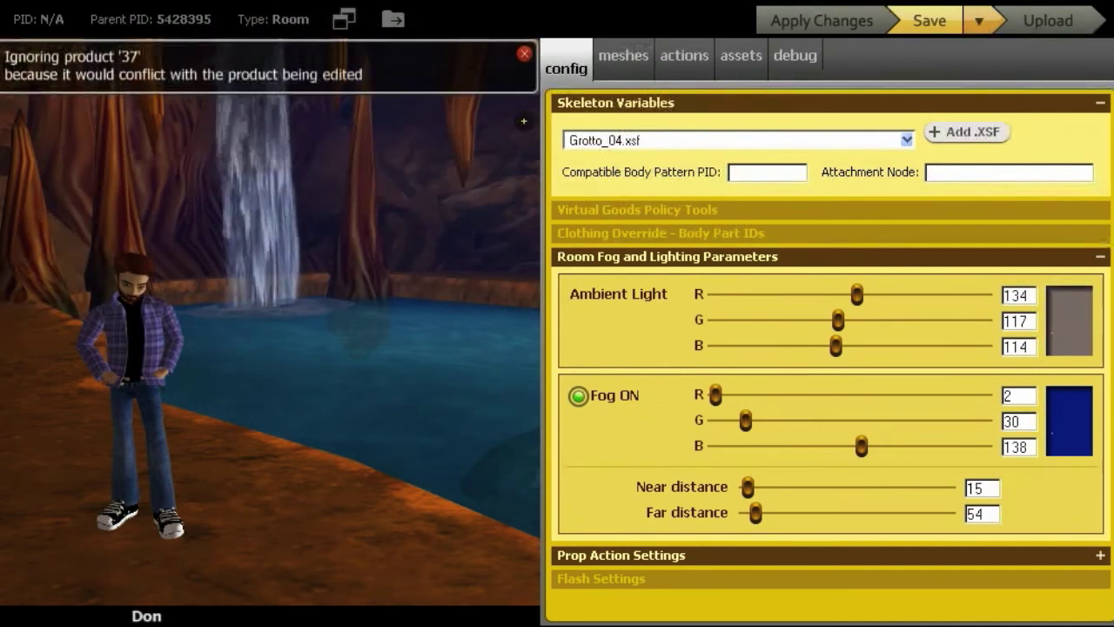
left_click(524, 56)
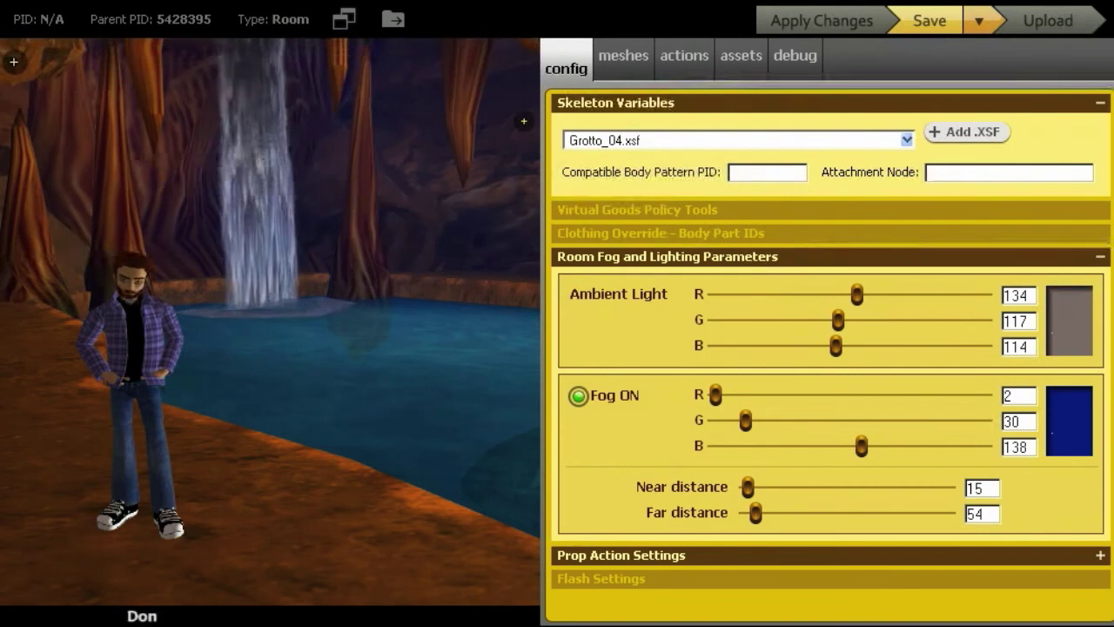